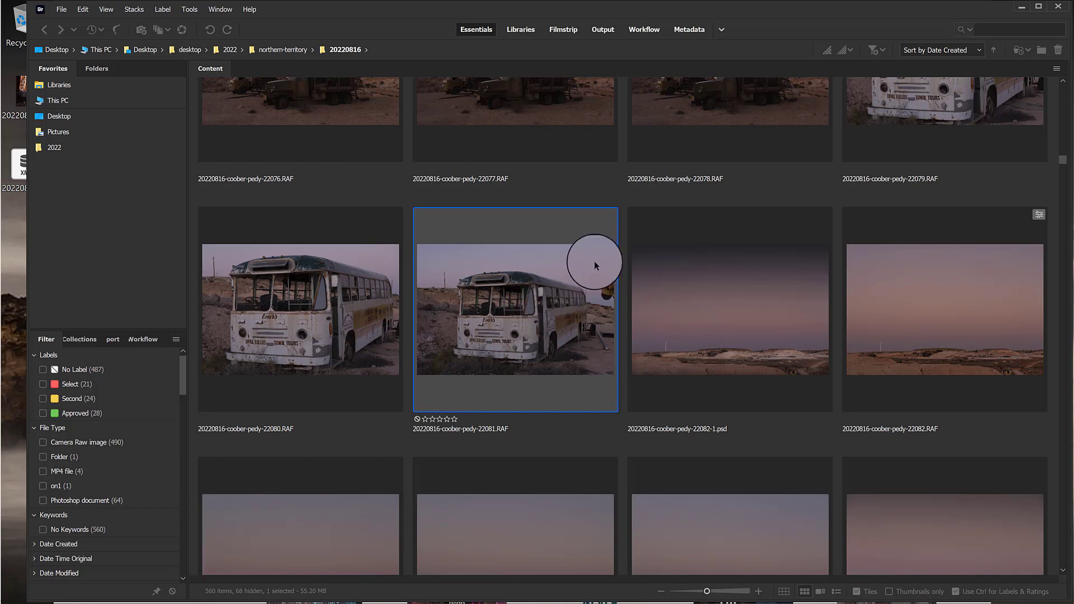
- Open 20220816-coober-pedy-22081.RAF in Camera Raw and convert the photo to black and white
click(543, 305)
double_click(544, 305)
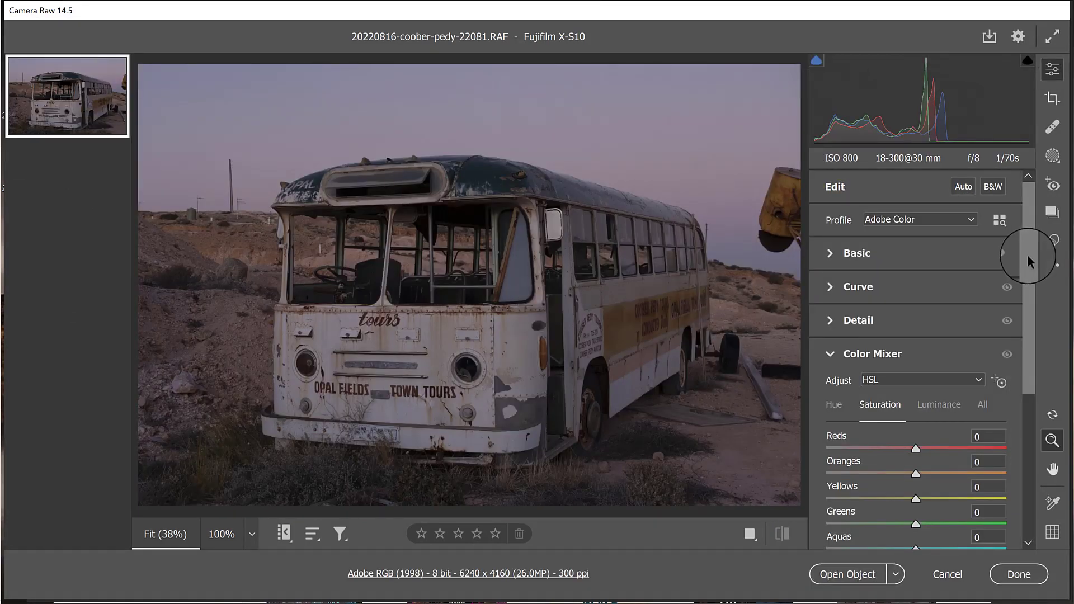
click(852, 253)
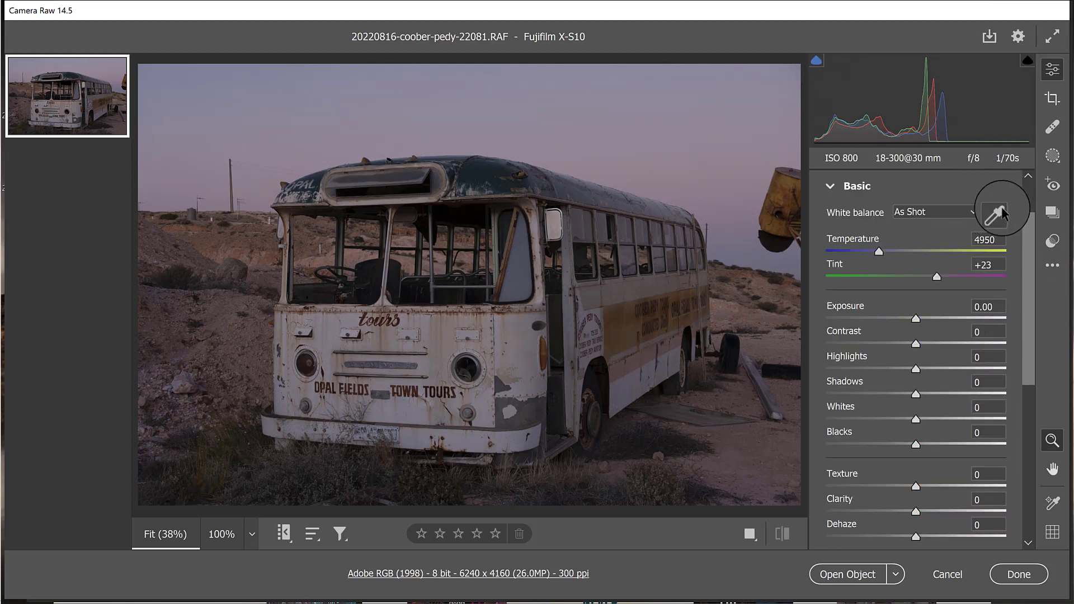
drag(1028, 221, 1025, 179)
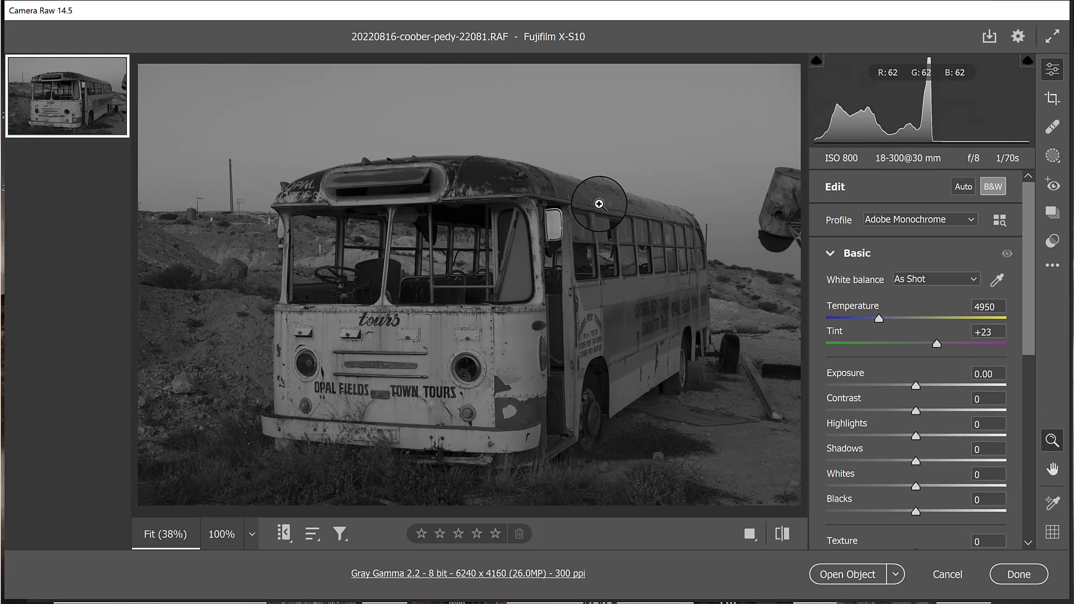
- Set the photo's Shadows to +35 and its Contrast to +40 in the Basic adjustments
scroll(1028, 254, down, 2)
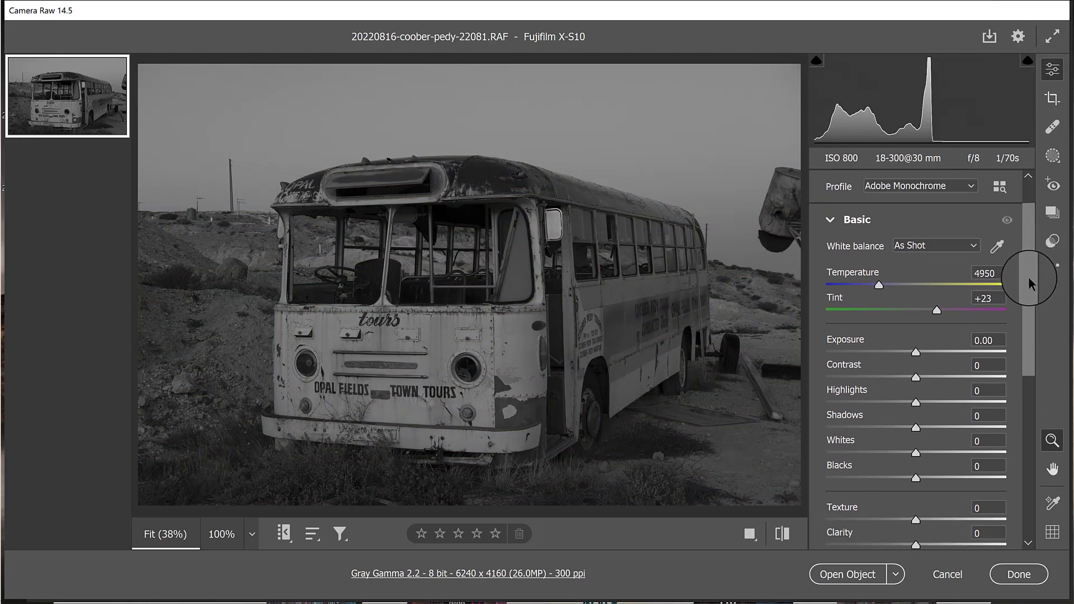
drag(915, 413, 946, 414)
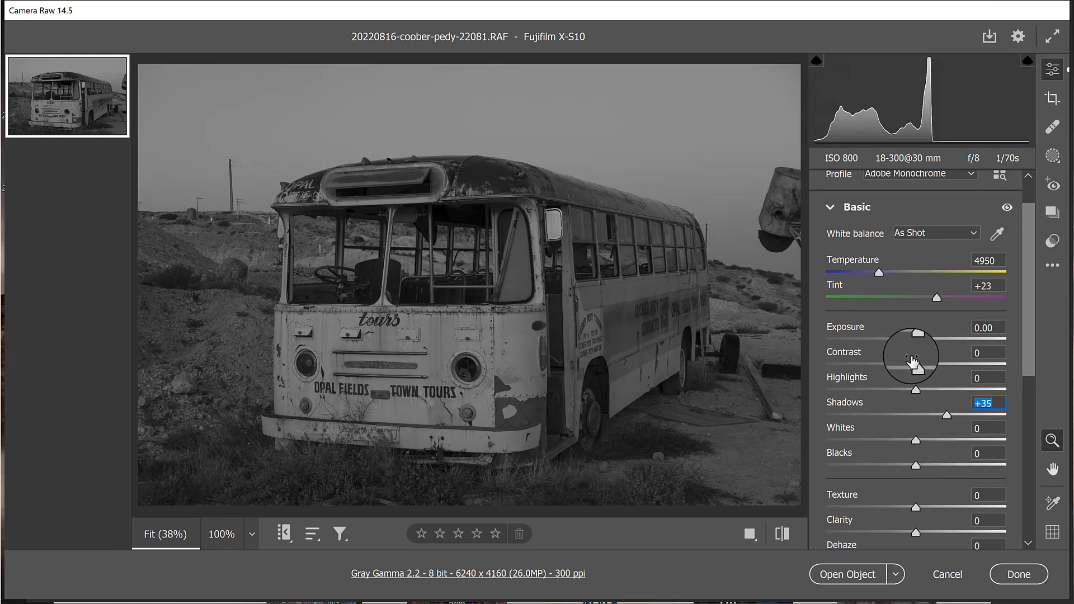
drag(924, 364, 984, 358)
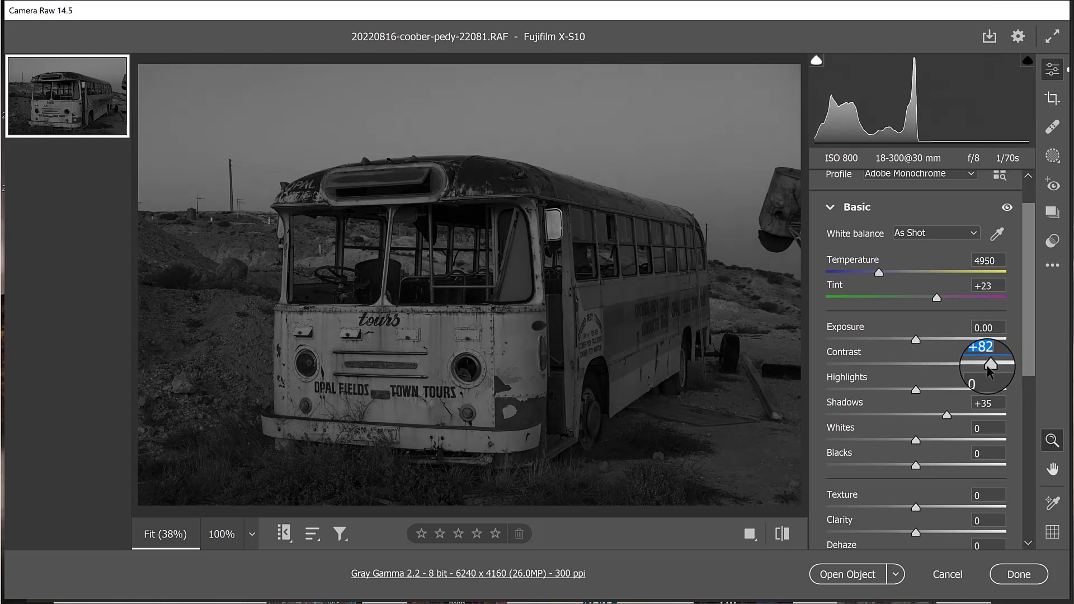
double_click(989, 366)
drag(915, 364, 950, 365)
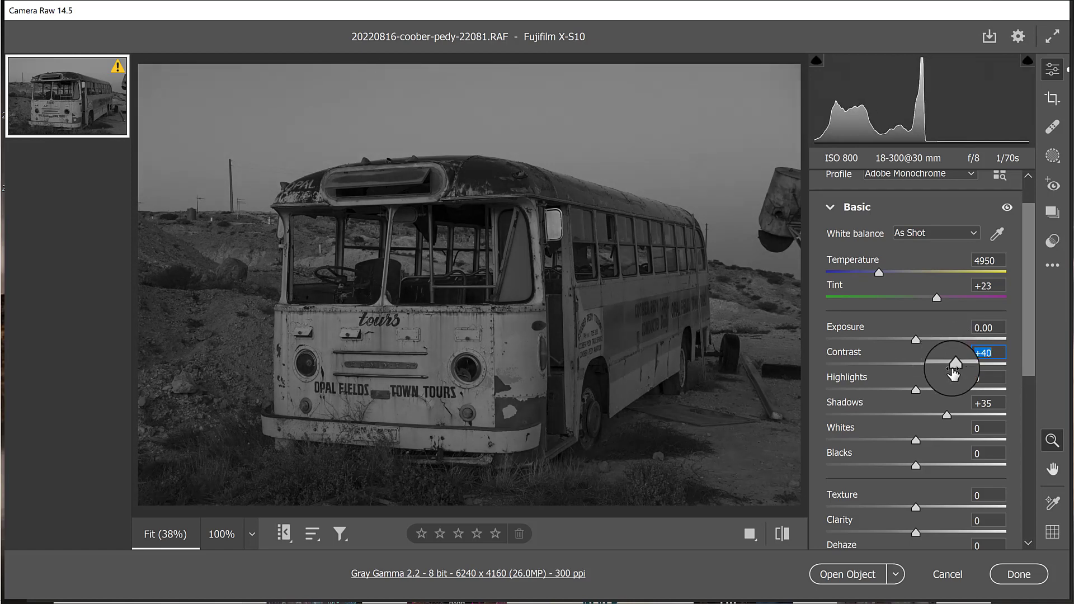
- Set the photo's Whites to +47 and its Blacks to -22
drag(915, 433, 951, 432)
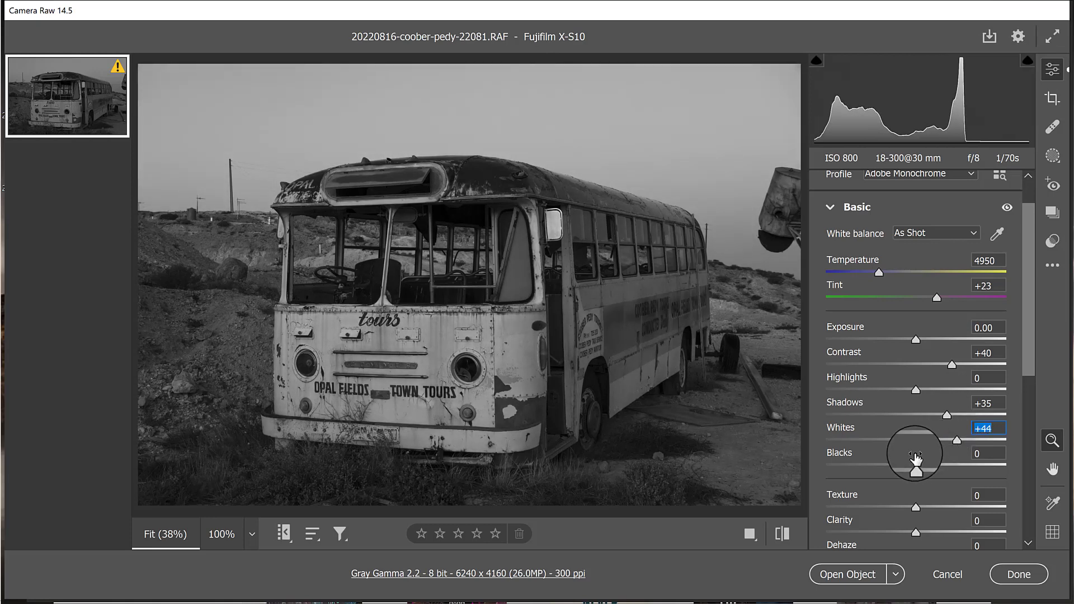
mouse_move(891, 459)
mouse_down()
mouse_move(898, 455)
mouse_move(897, 467)
mouse_up()
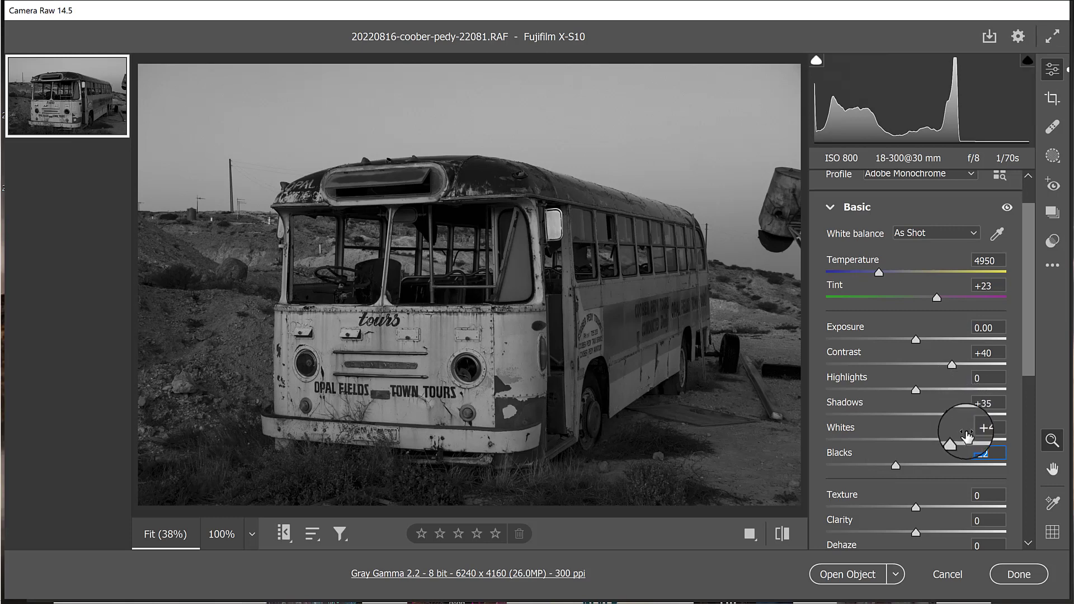
double_click(957, 435)
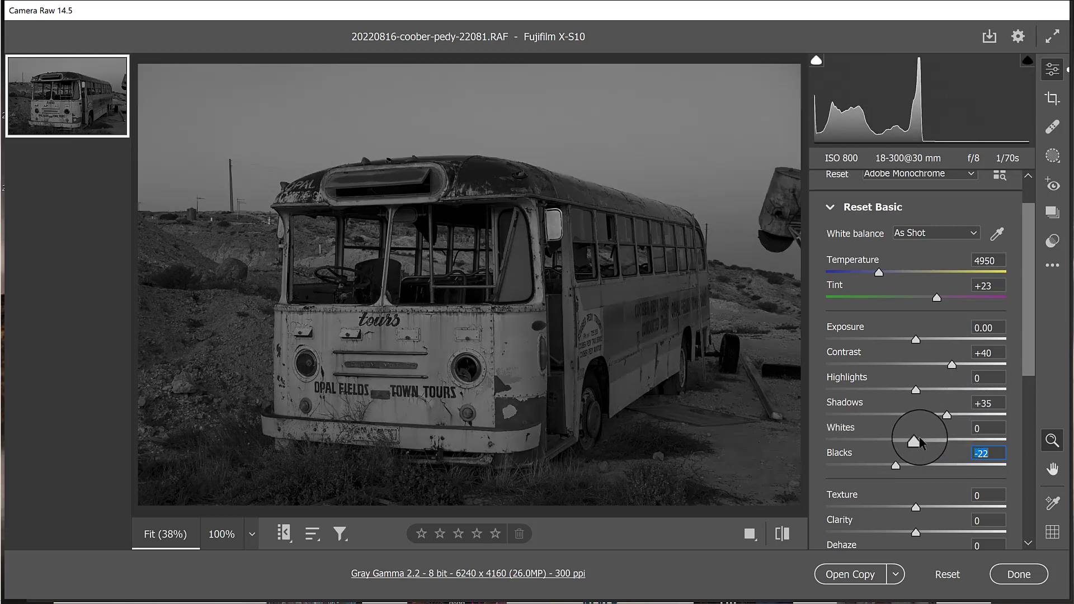
drag(916, 442, 993, 442)
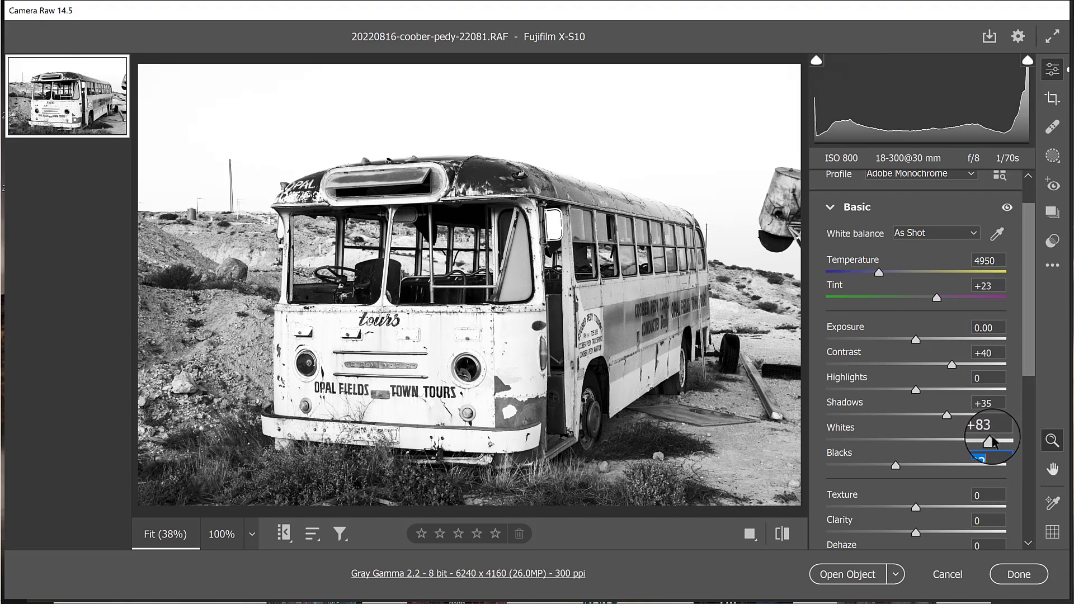
drag(991, 440, 945, 446)
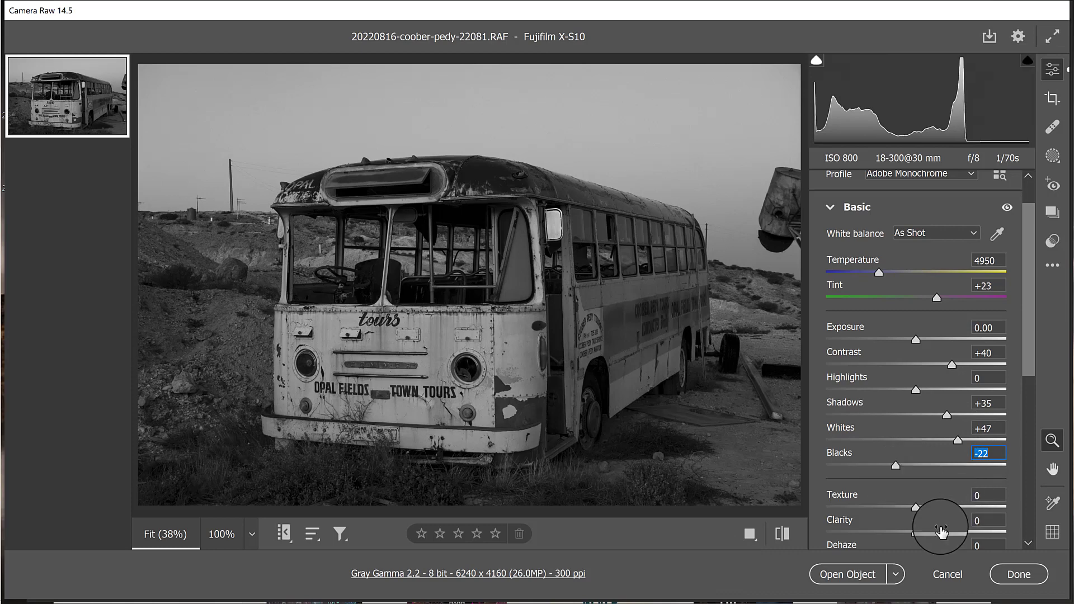
- In the B&W Mixer, set Reds to +24, Oranges to +19 and Yellows to +25
drag(1025, 361, 1035, 486)
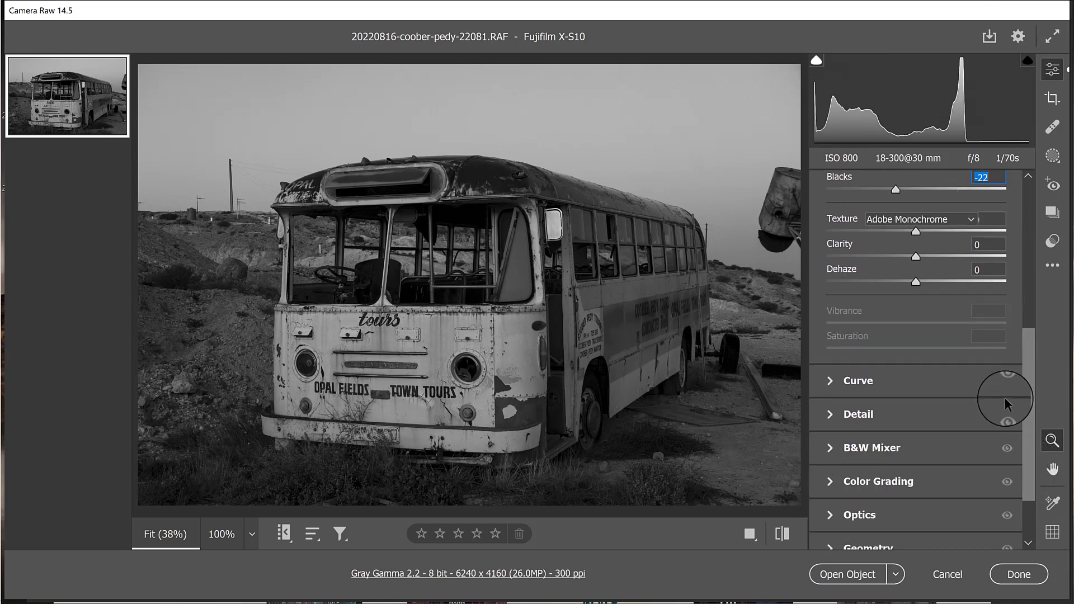
click(864, 448)
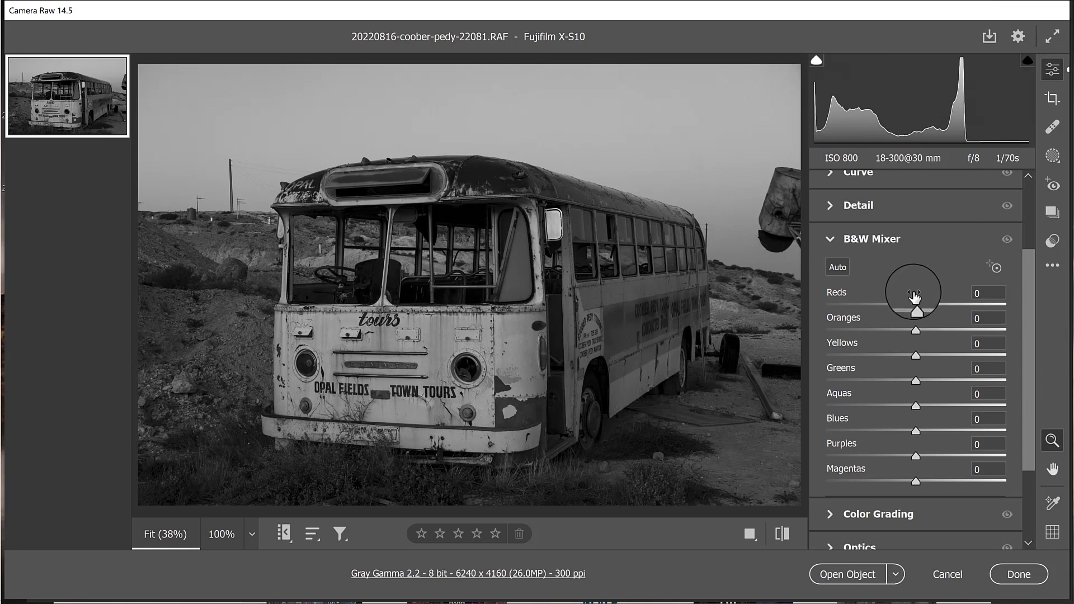
drag(912, 297, 941, 287)
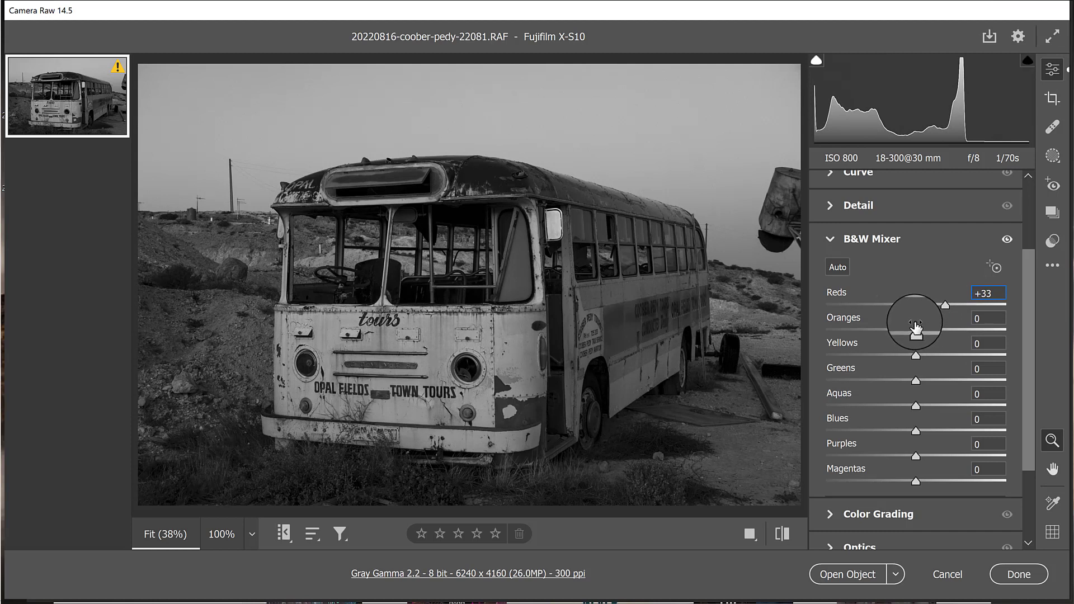
drag(945, 305, 935, 324)
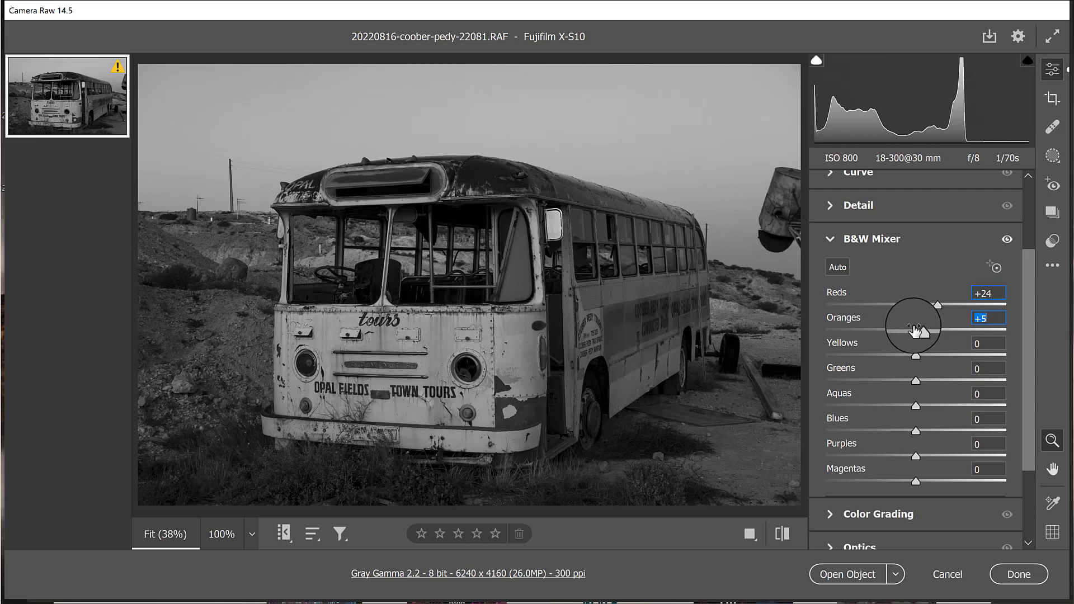
mouse_move(918, 328)
mouse_down()
mouse_move(870, 330)
mouse_move(934, 332)
mouse_up()
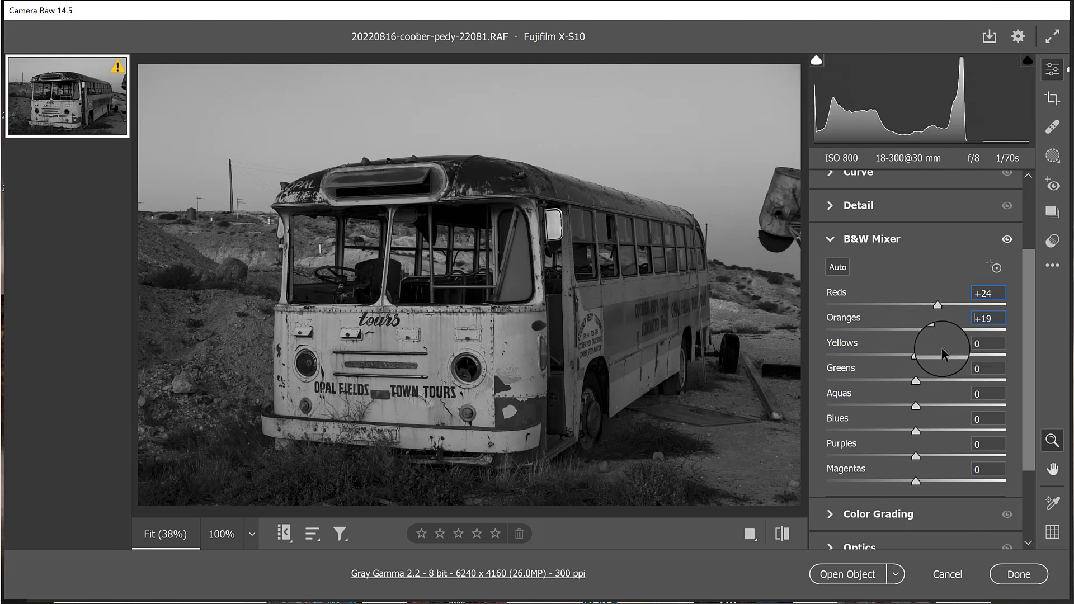
drag(911, 356, 941, 358)
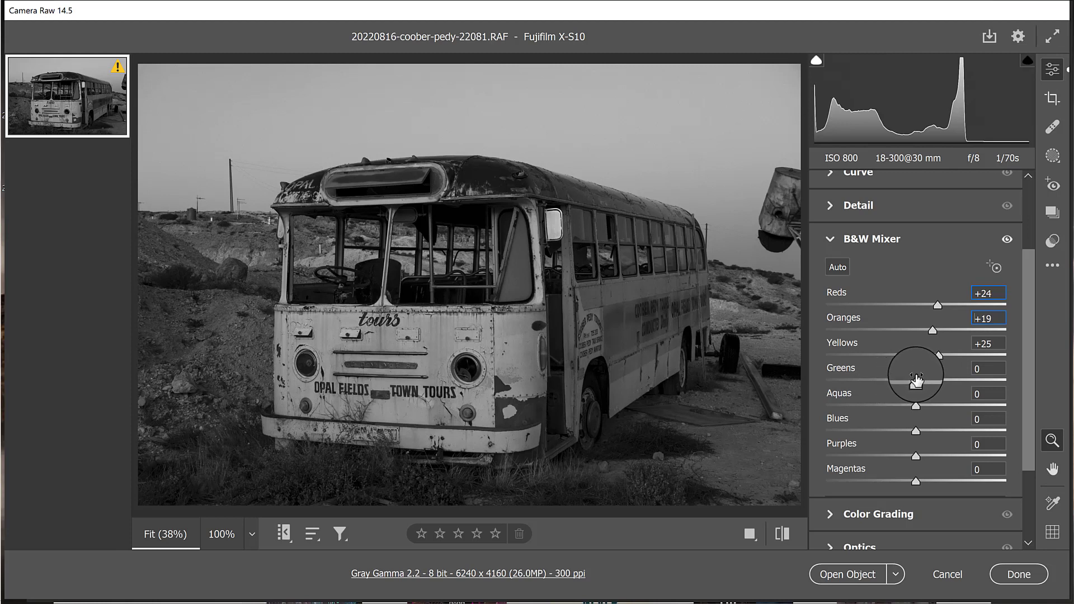
- In the B&W Mixer, set Greens to -26, Aquas to +3, Blues to -20, Purples to +15 and Magentas to -10
mouse_move(916, 381)
mouse_down()
mouse_move(881, 381)
mouse_move(973, 379)
mouse_move(861, 375)
mouse_move(894, 367)
mouse_move(923, 393)
mouse_move(915, 401)
mouse_up()
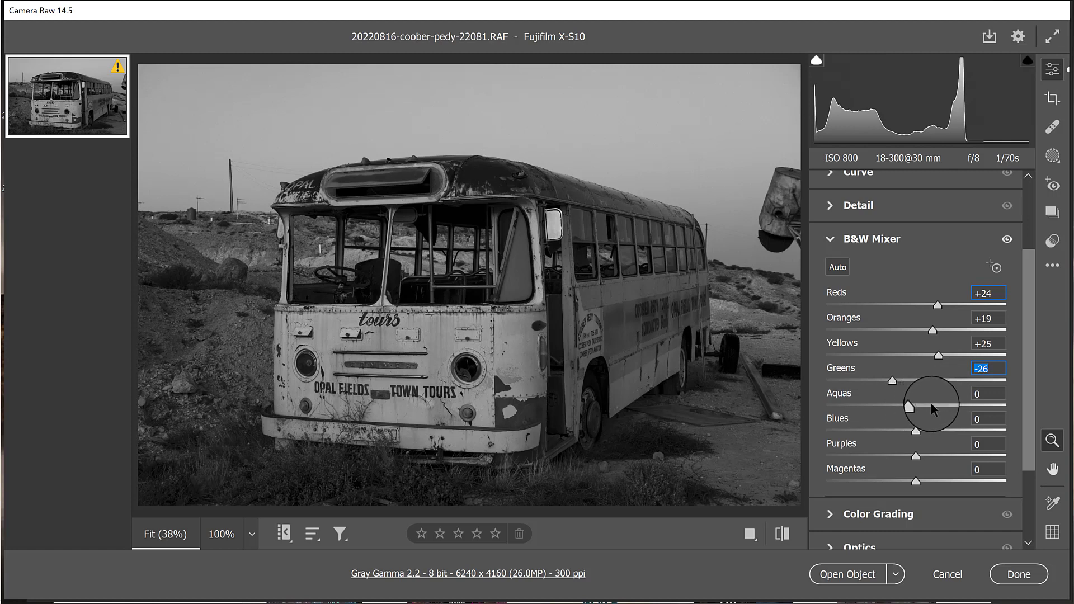
mouse_move(916, 398)
mouse_down()
mouse_move(963, 405)
mouse_move(862, 408)
mouse_move(917, 406)
mouse_up()
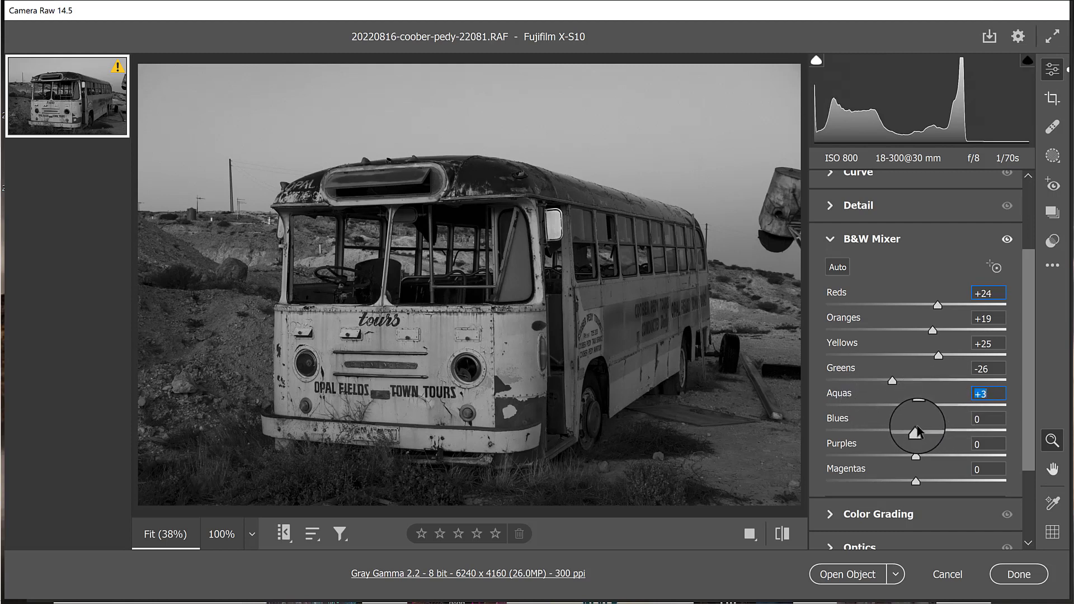
drag(949, 430, 870, 435)
mouse_move(895, 434)
mouse_down()
mouse_move(913, 433)
mouse_move(879, 434)
mouse_move(912, 432)
mouse_up()
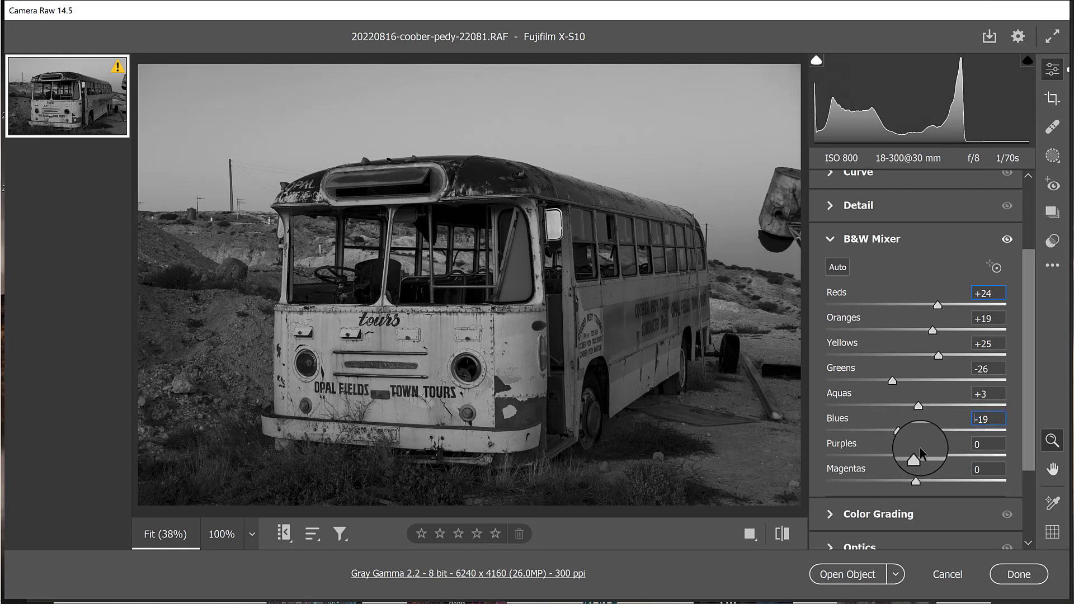
mouse_move(915, 457)
mouse_down()
mouse_move(983, 456)
mouse_move(930, 457)
mouse_up()
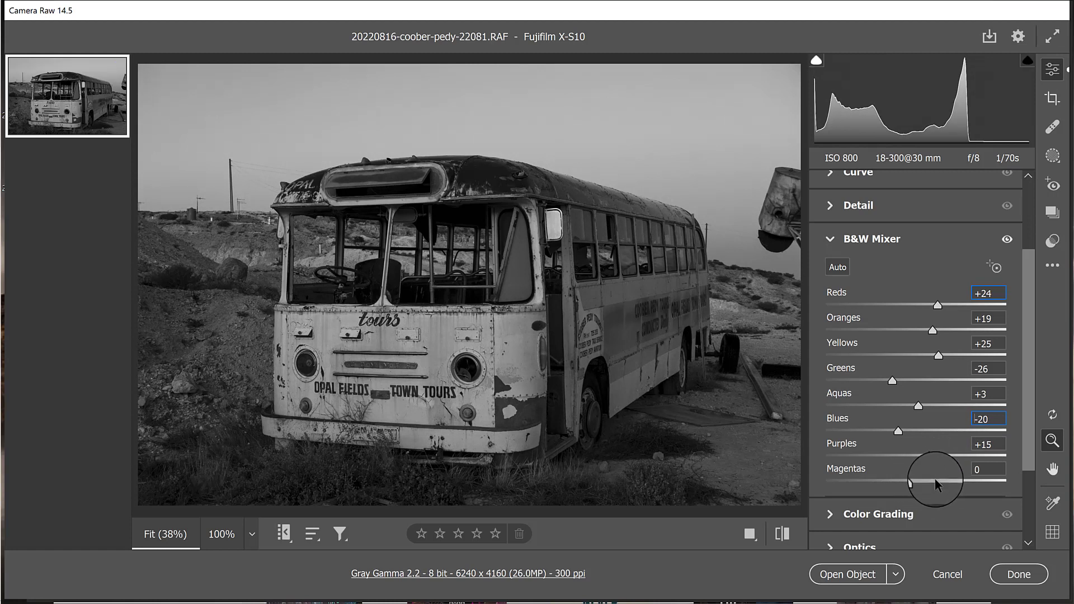
mouse_move(915, 483)
mouse_down()
mouse_move(868, 484)
mouse_move(962, 480)
mouse_move(891, 480)
mouse_move(961, 471)
mouse_move(912, 474)
mouse_up()
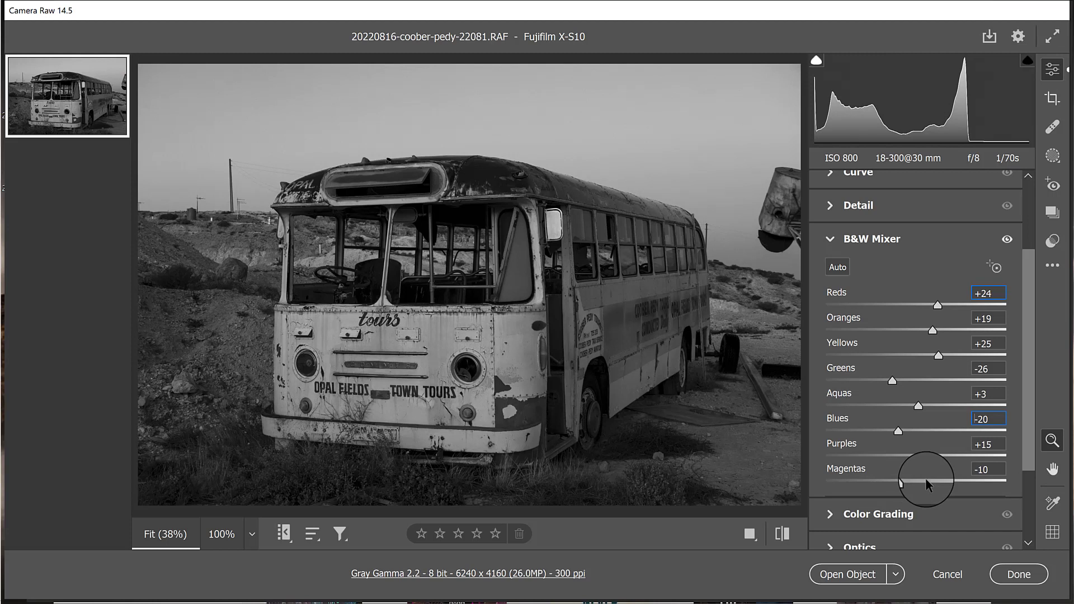
drag(1029, 400, 1037, 351)
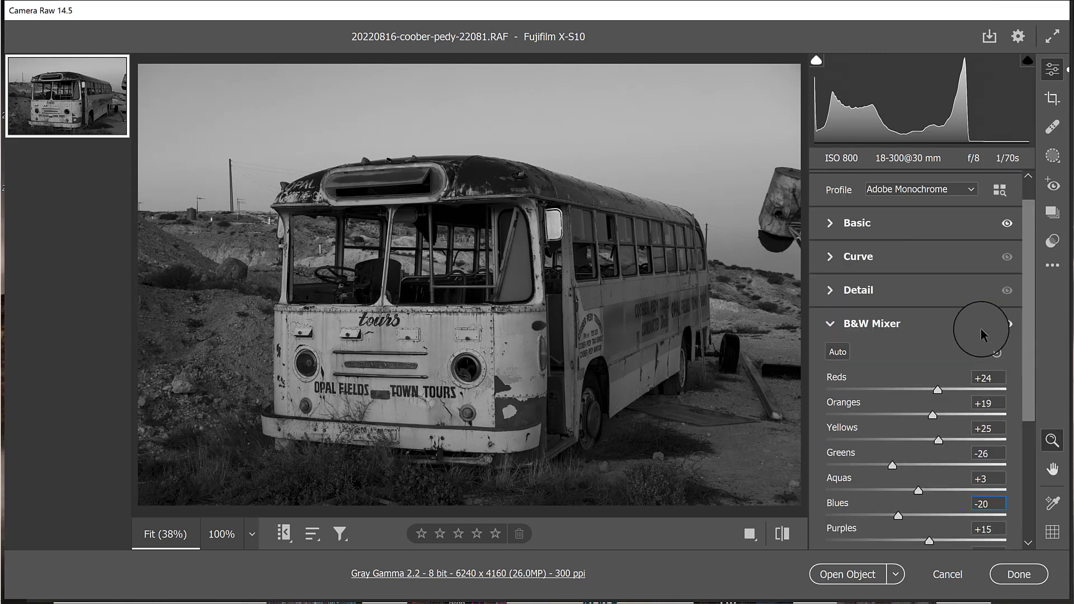
mouse_move(981, 330)
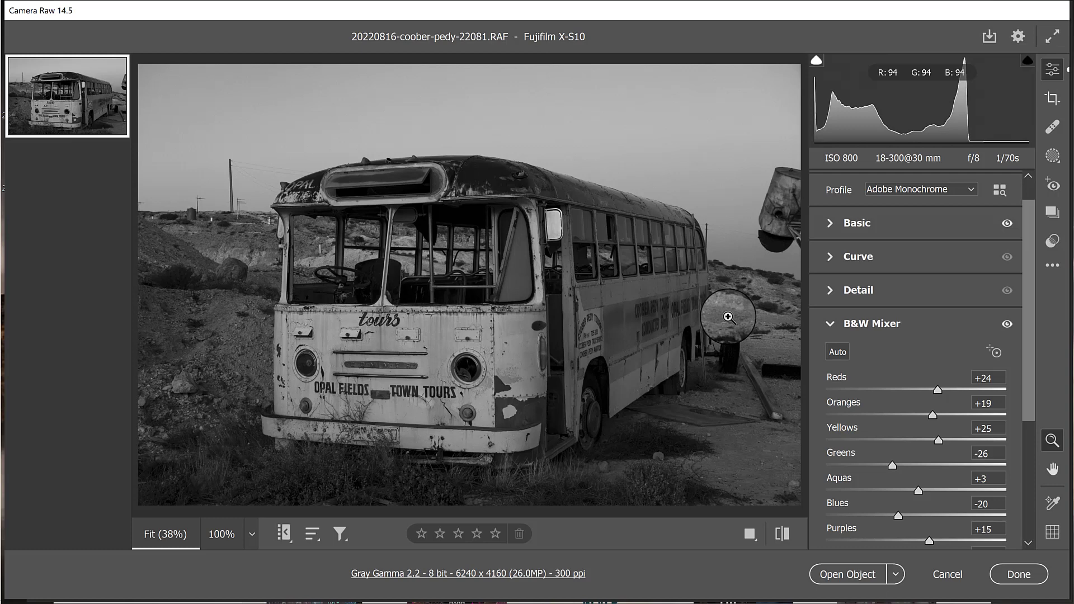
- Open the photo as an object in Photoshop and add a Curves adjustment layer above it
click(847, 575)
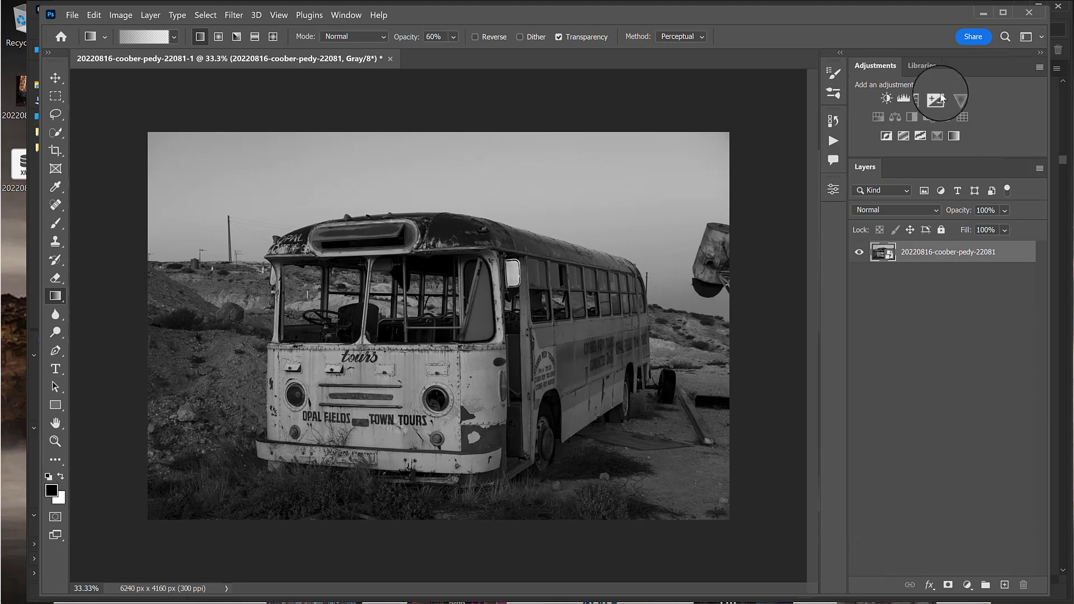
click(924, 105)
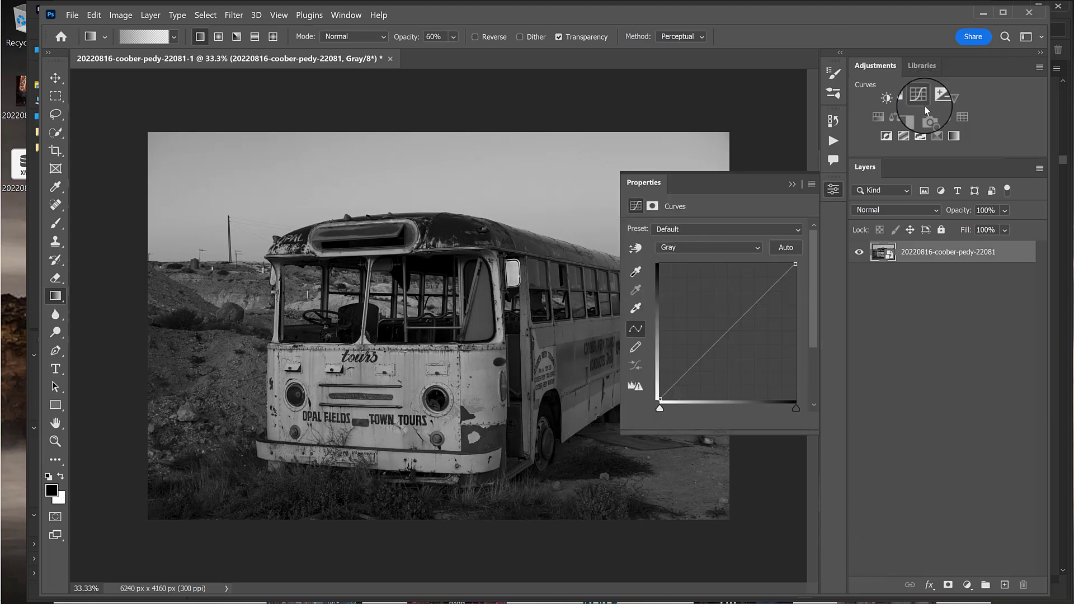
click(796, 265)
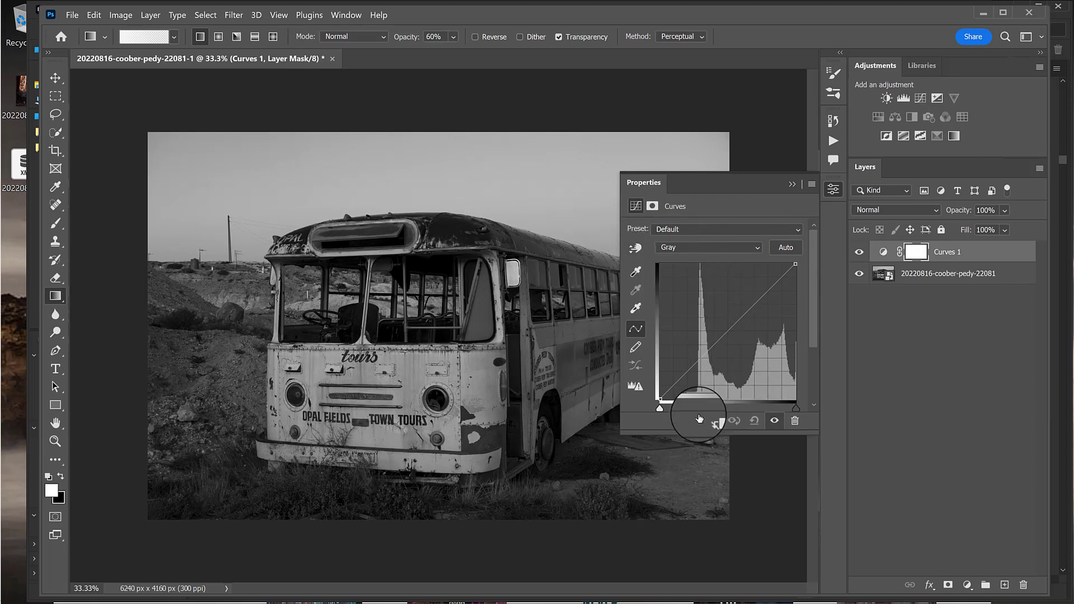
click(636, 248)
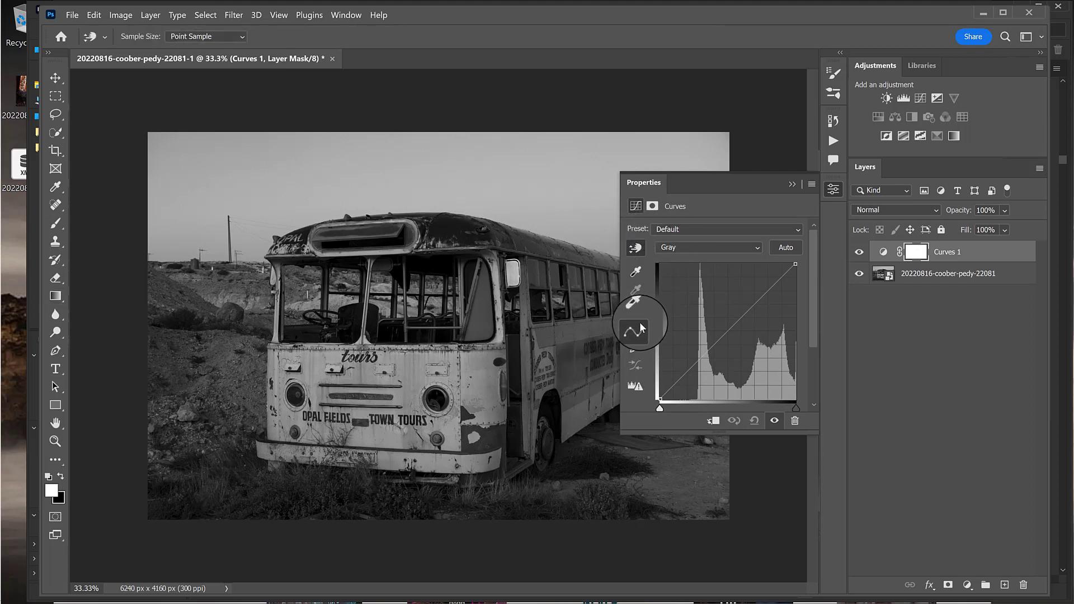
click(659, 408)
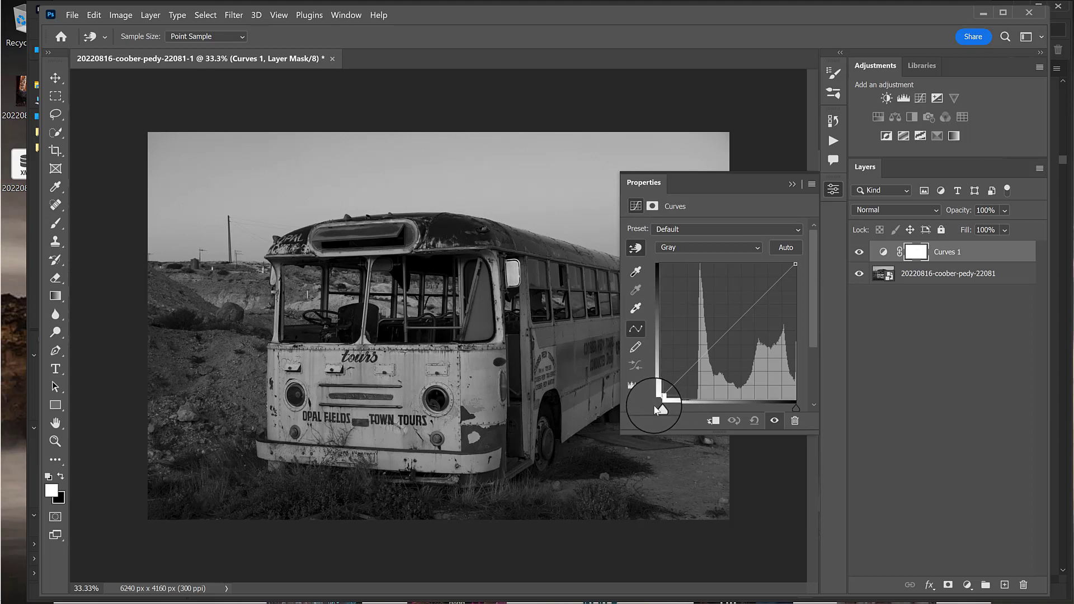
drag(660, 400, 638, 424)
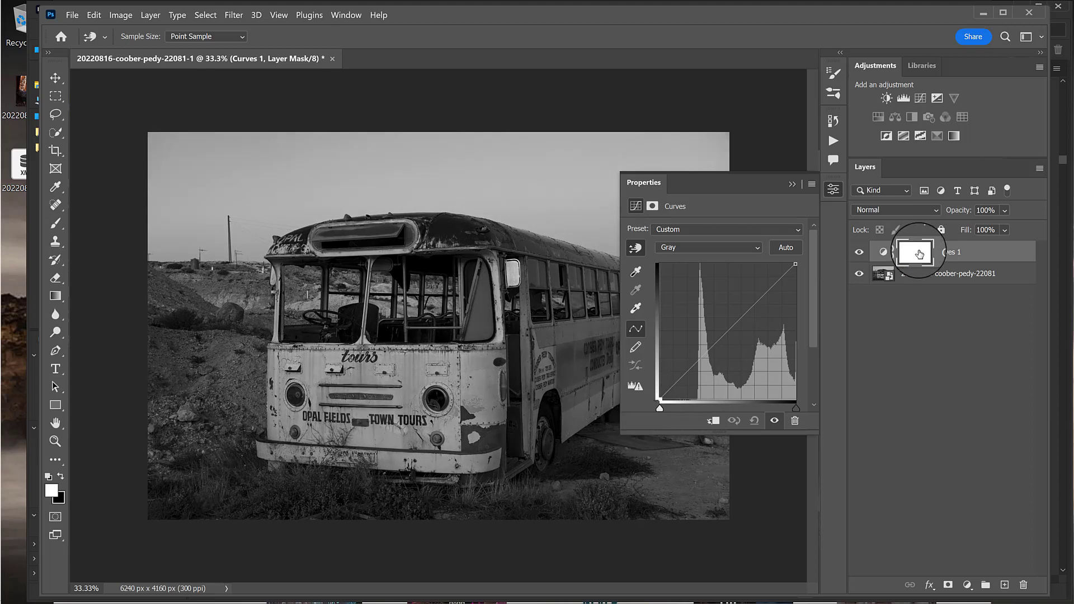
drag(970, 254, 954, 233)
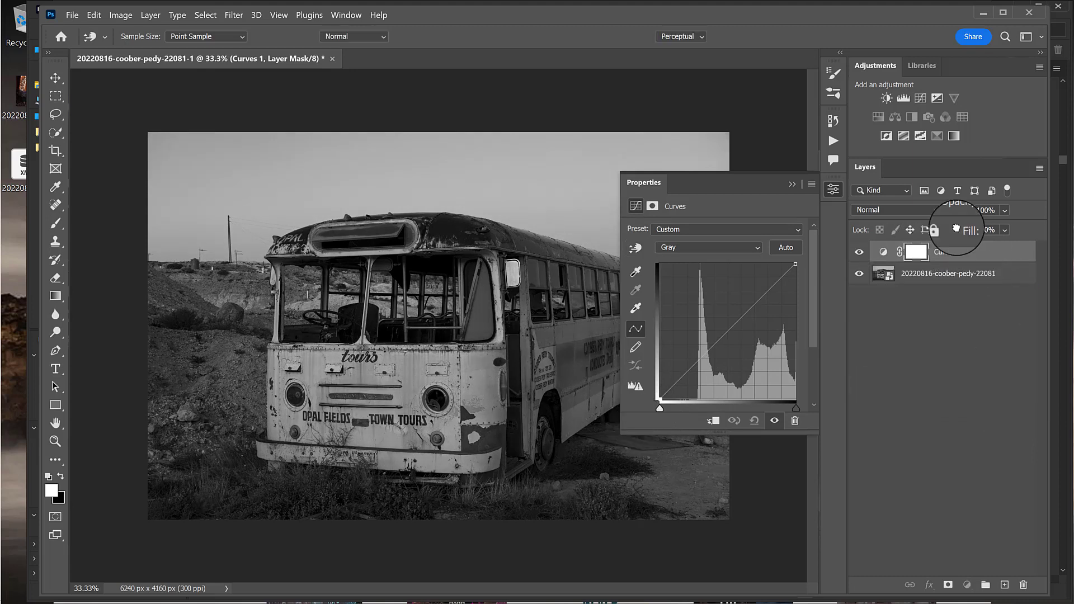
- Darken the photo by raising the curve slightly in its lower third, and close the curve settings with the Lasso tool selected
key(g)
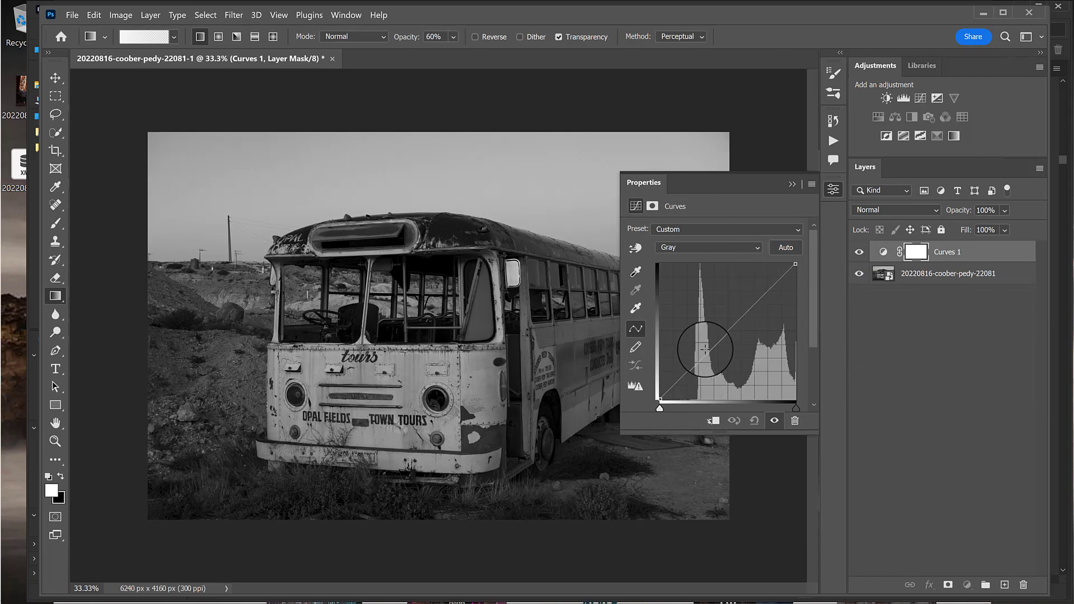
drag(706, 349, 702, 340)
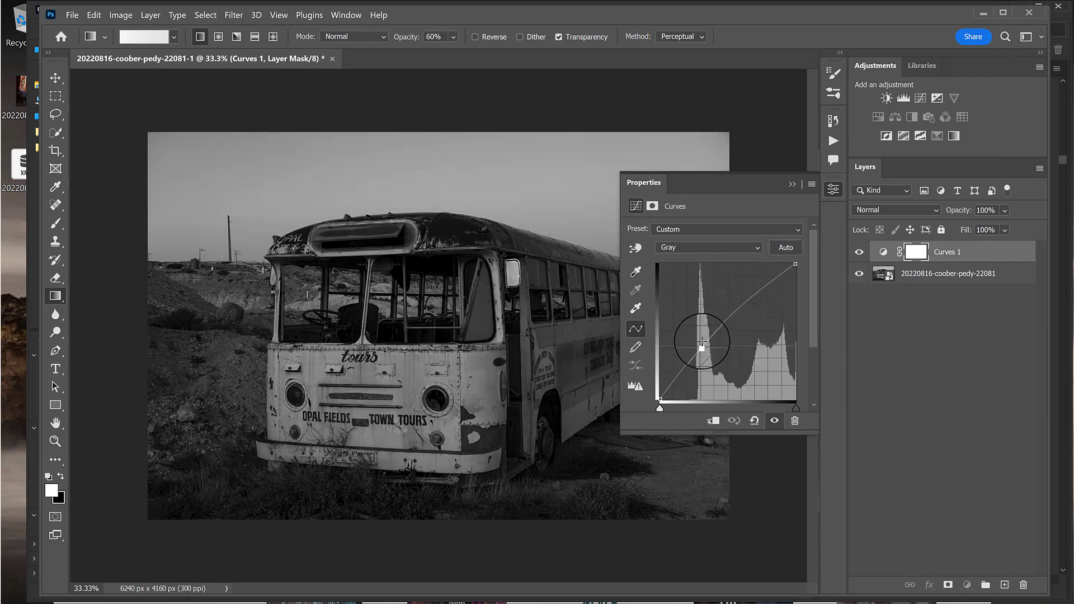
click(55, 114)
click(793, 185)
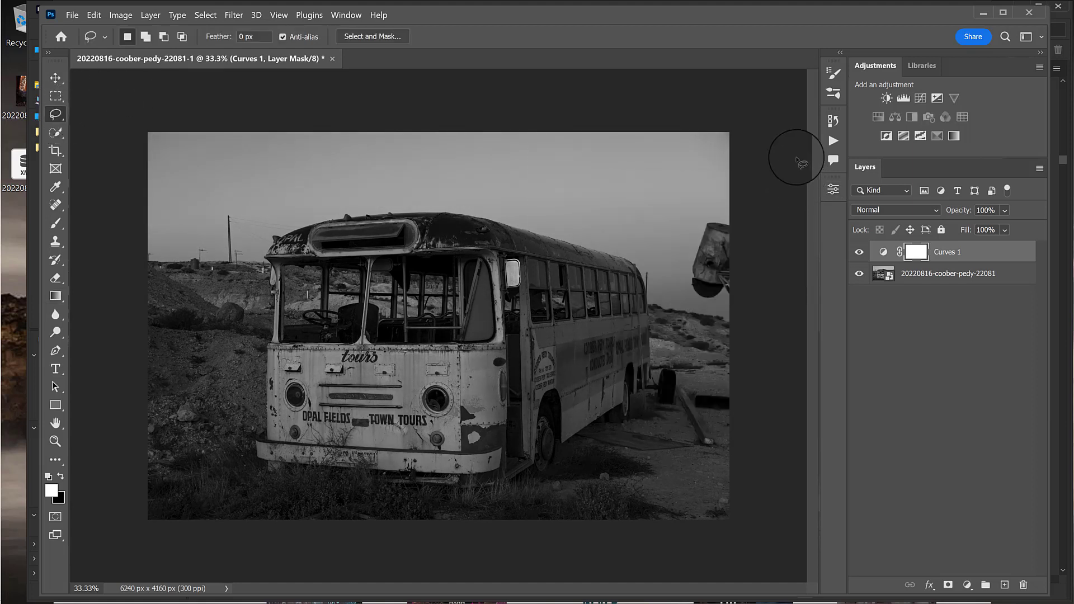
- Lasso a freehand selection around the bus and the foreground ground, and feather it by 100 pixels
mouse_move(589, 419)
mouse_down()
mouse_move(637, 401)
mouse_move(648, 333)
mouse_move(632, 274)
mouse_move(443, 222)
mouse_move(303, 235)
mouse_move(278, 378)
mouse_move(243, 344)
mouse_move(126, 381)
mouse_move(148, 483)
mouse_move(394, 563)
mouse_move(619, 563)
mouse_move(731, 502)
mouse_move(761, 410)
mouse_move(707, 382)
mouse_move(649, 370)
mouse_up()
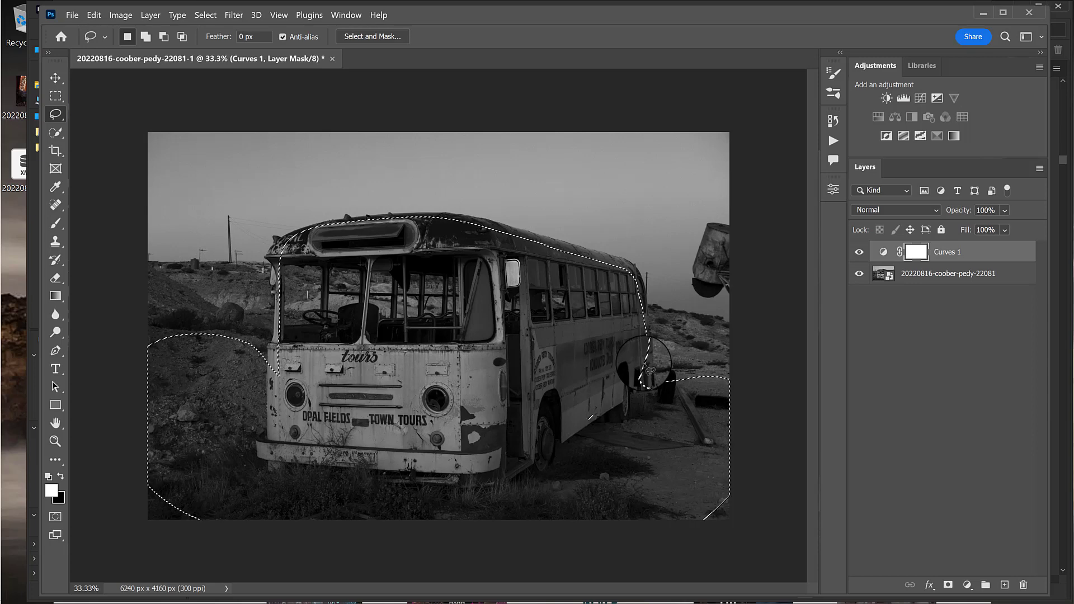
mouse_move(144, 471)
mouse_down()
mouse_move(179, 442)
mouse_move(180, 540)
mouse_up()
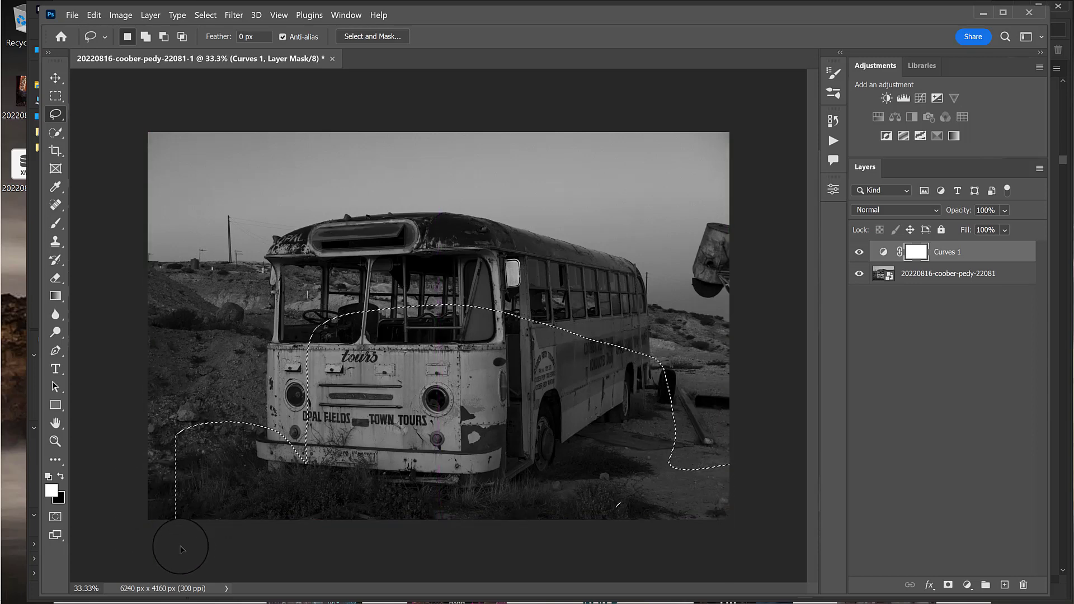
key(ctrl+z)
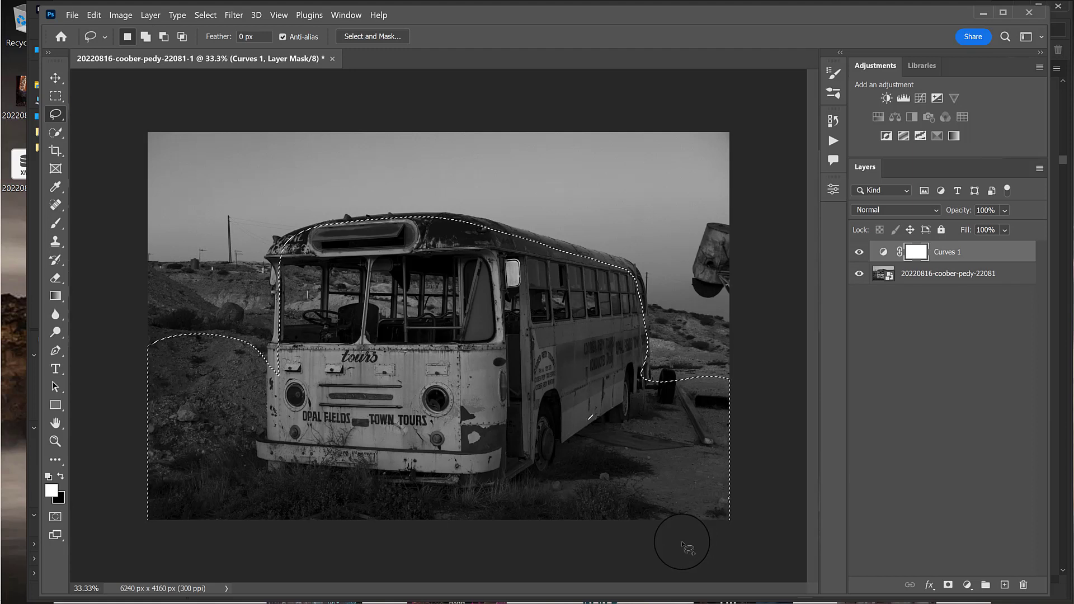
key(shift+F6)
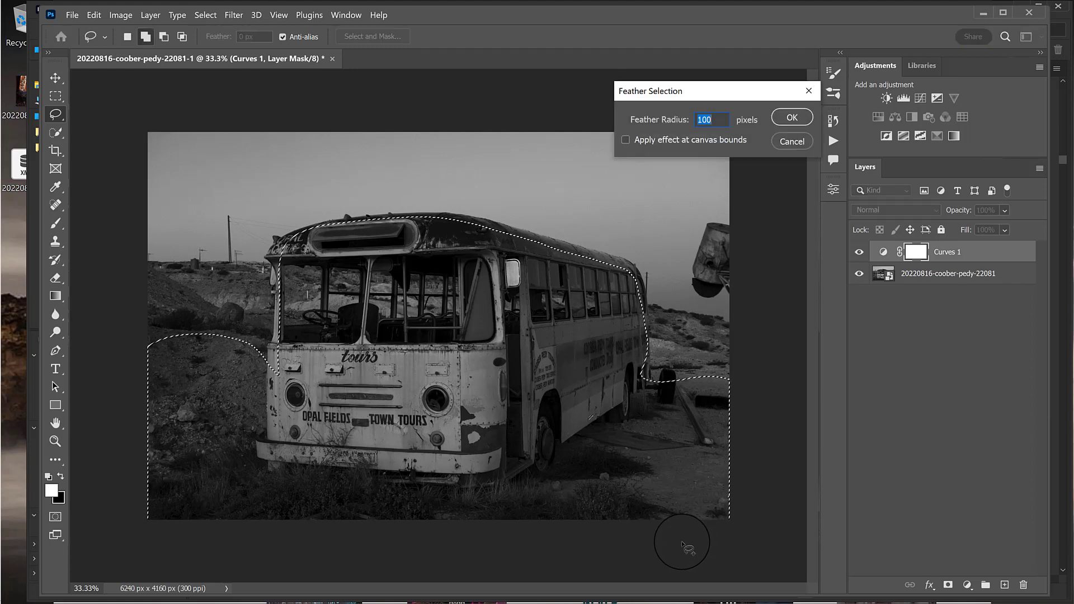
click(790, 120)
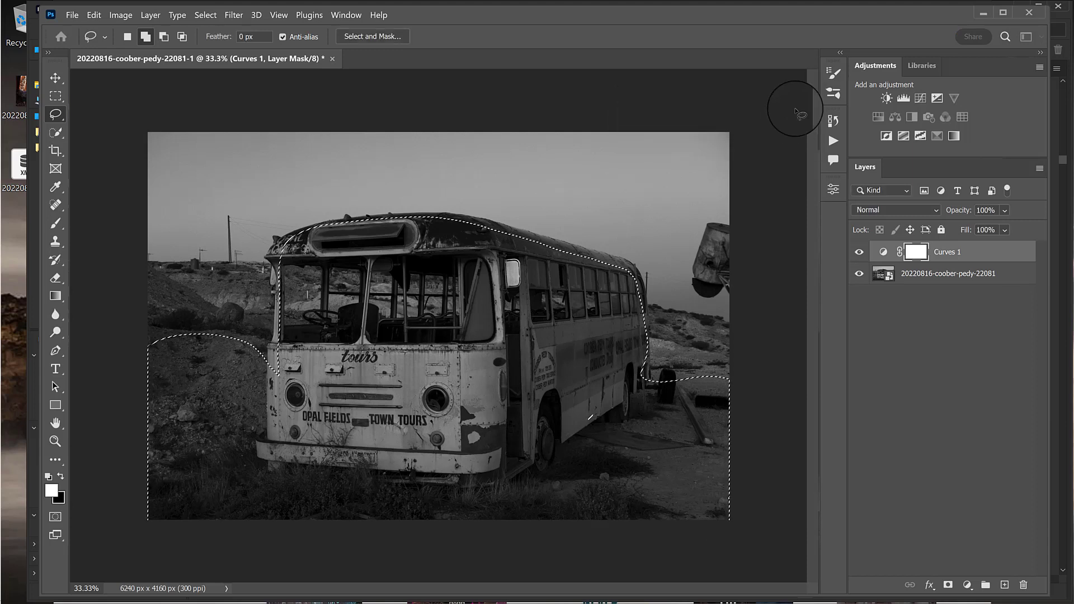
- Add a Curves layer masked to the bus and foreground, and lighten them by pulling the curve down slightly in its upper third
click(920, 98)
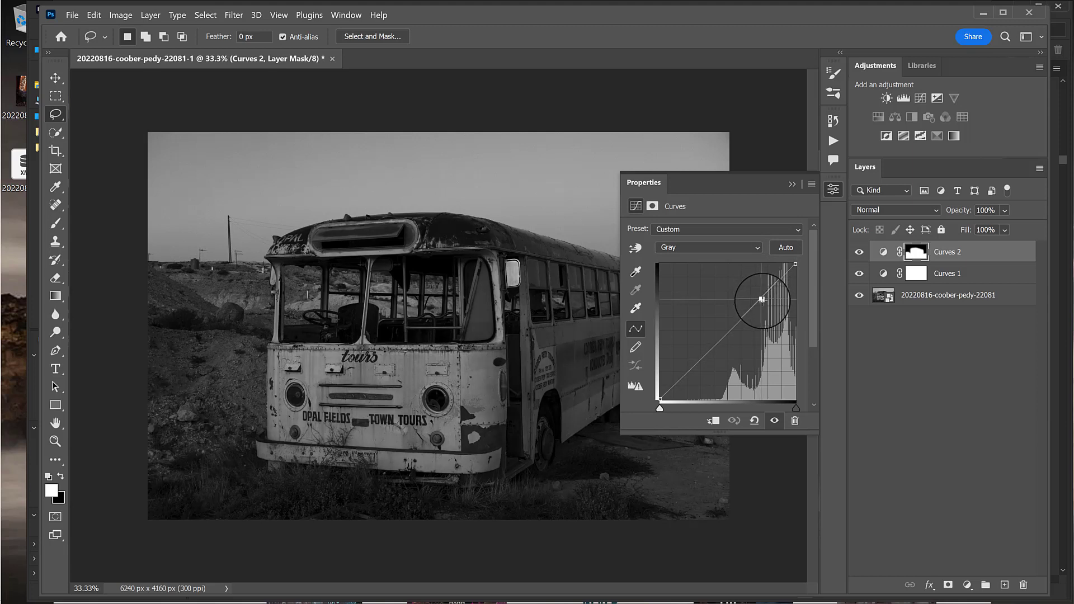
drag(760, 295, 770, 304)
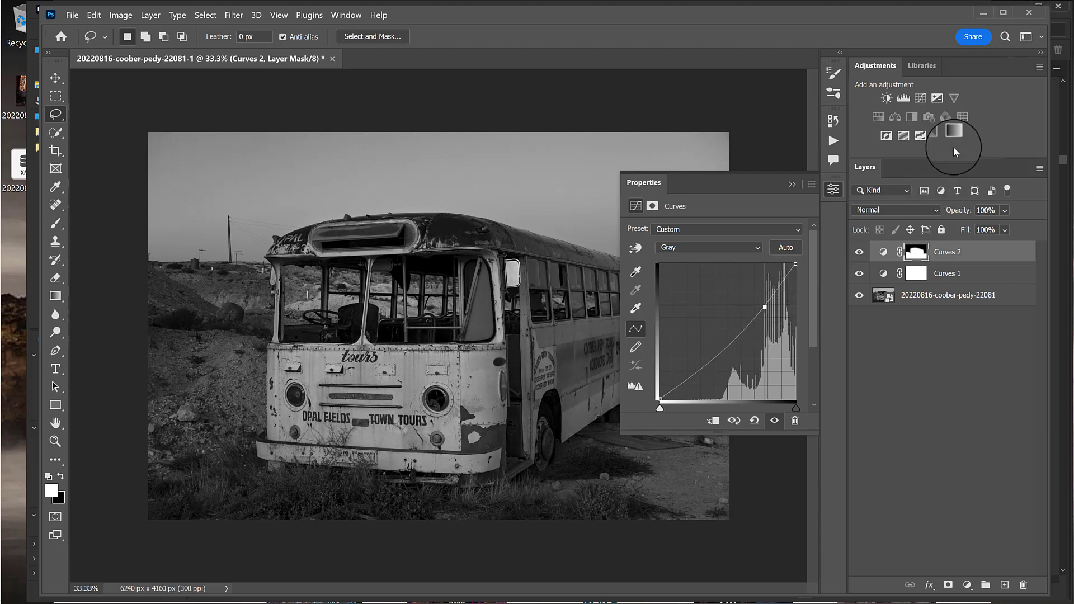
click(789, 185)
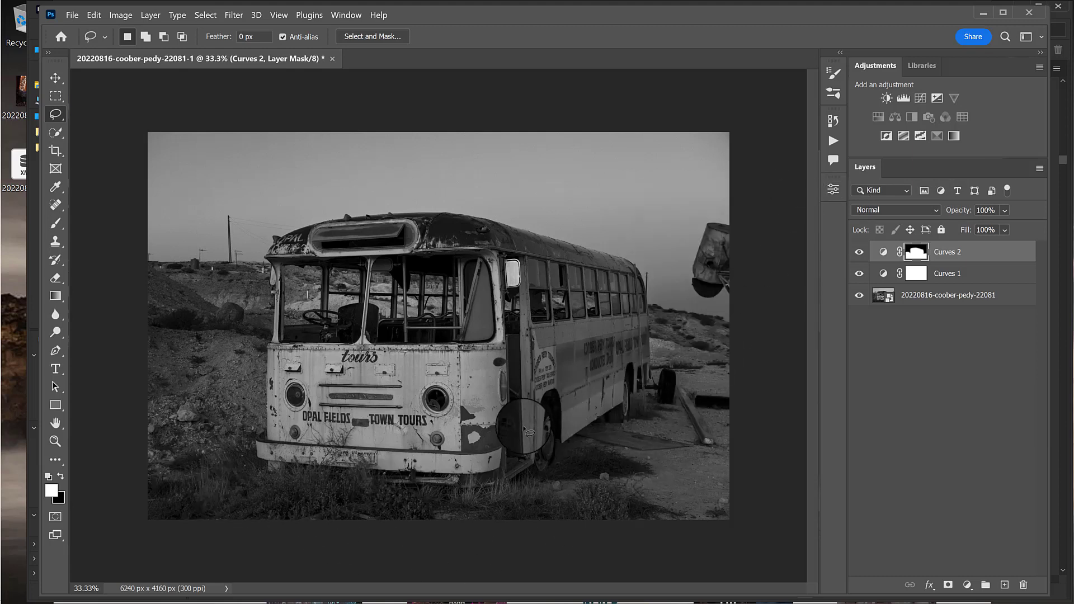
- Lasso a freehand selection around the bus body only, and feather it by 100 pixels
mouse_move(362, 226)
mouse_down()
mouse_move(280, 255)
mouse_move(268, 313)
mouse_move(274, 438)
mouse_move(318, 463)
mouse_move(406, 454)
mouse_move(629, 383)
mouse_move(653, 332)
mouse_move(635, 273)
mouse_move(471, 227)
mouse_up()
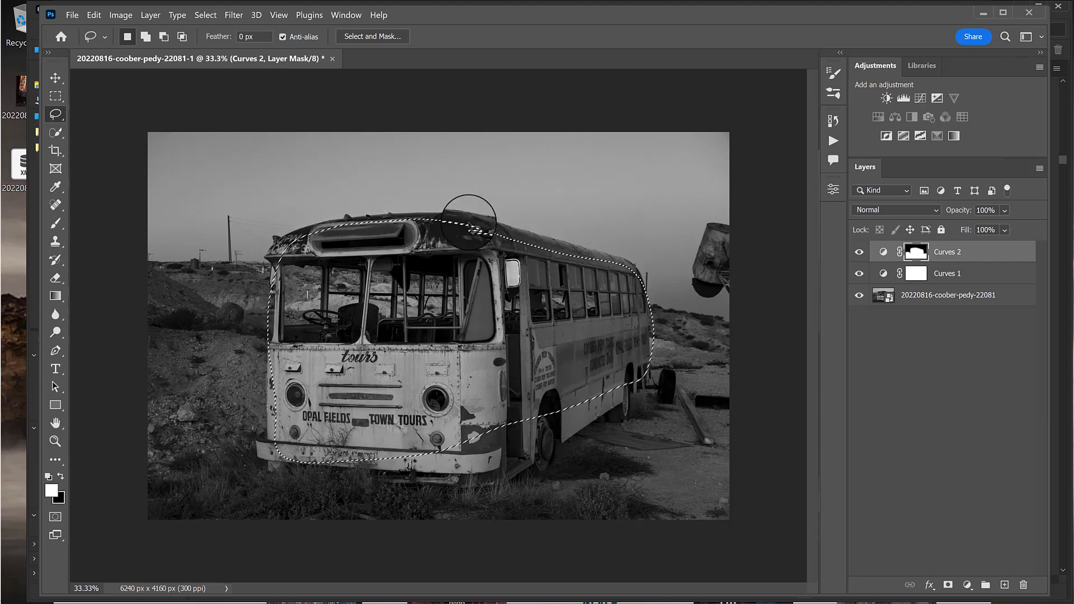
key(shift)
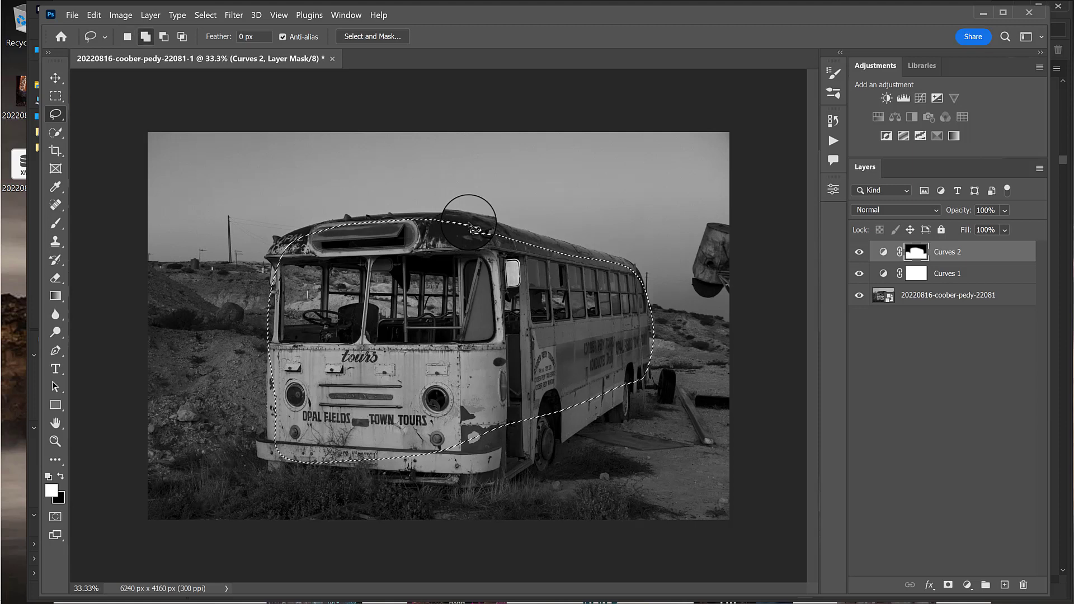
key(shift+F6)
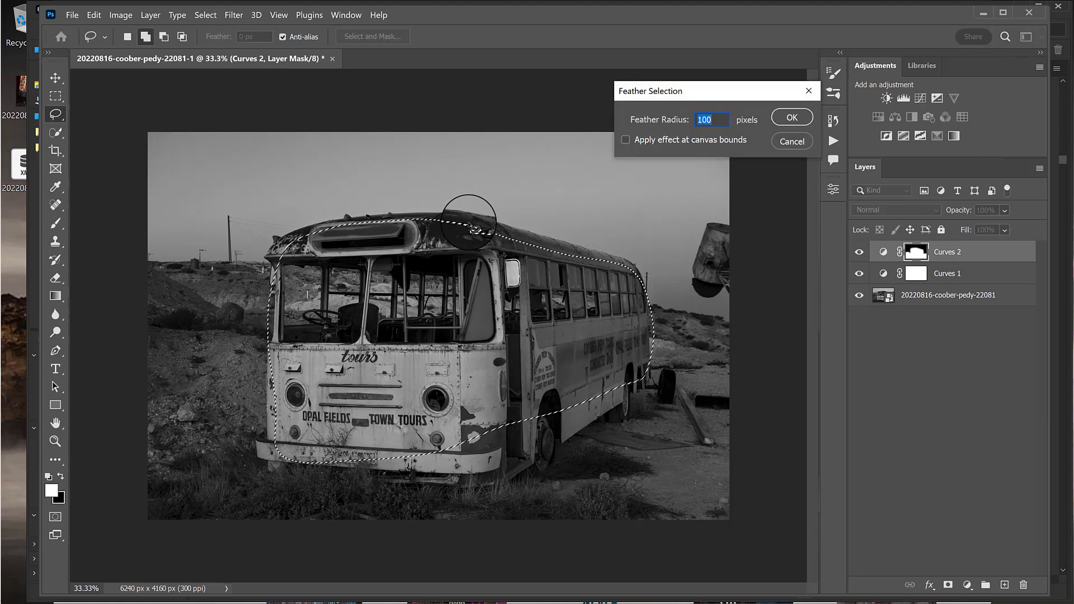
click(790, 118)
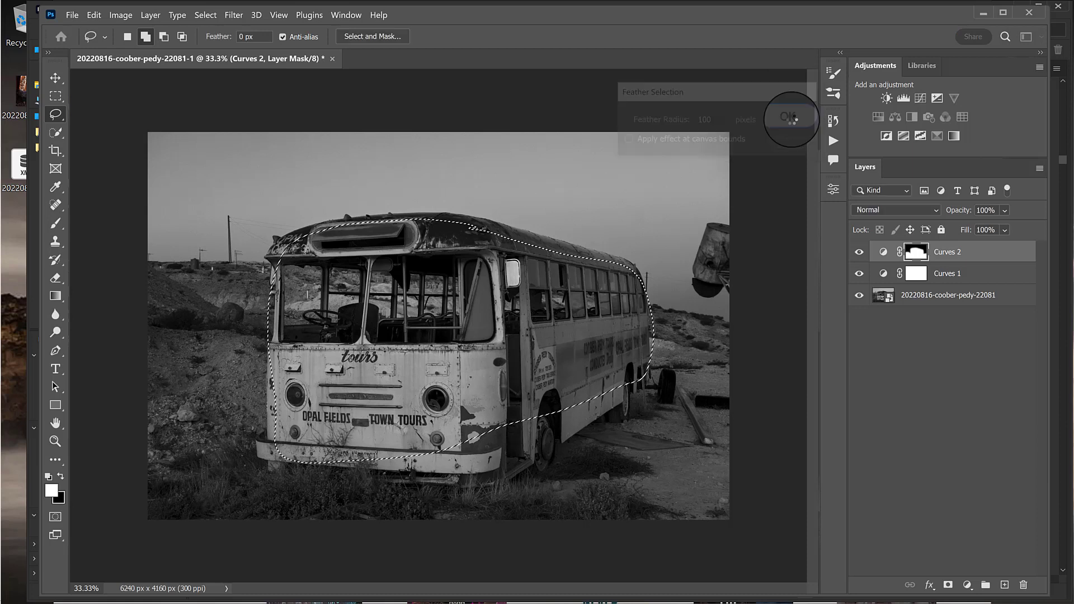
- Add a Curves layer masked to the bus body, and lighten it by pulling the upper part of the curve slightly down
click(919, 98)
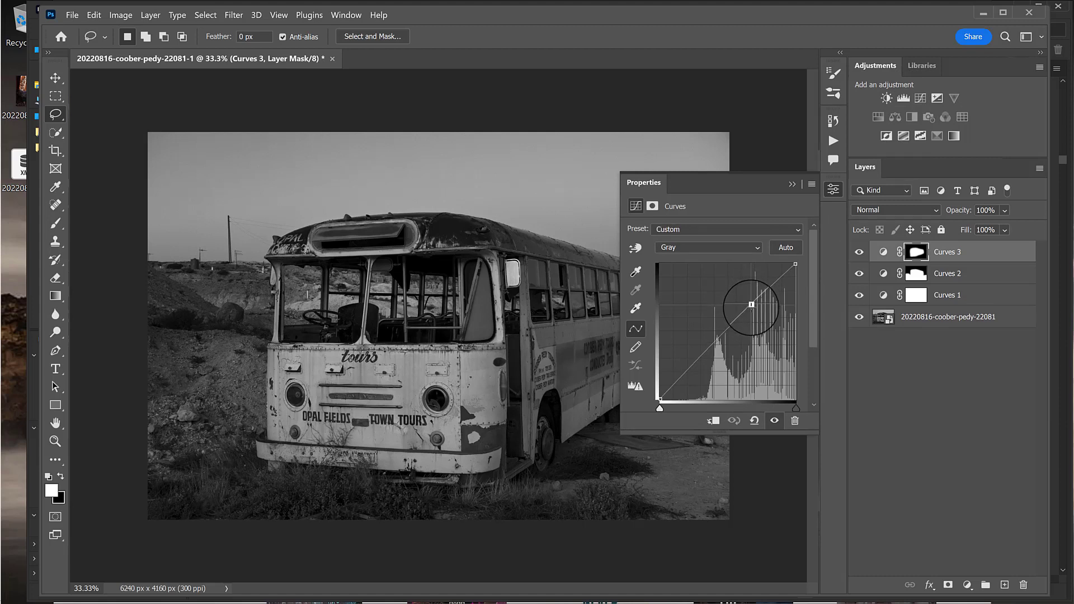
drag(752, 306, 756, 316)
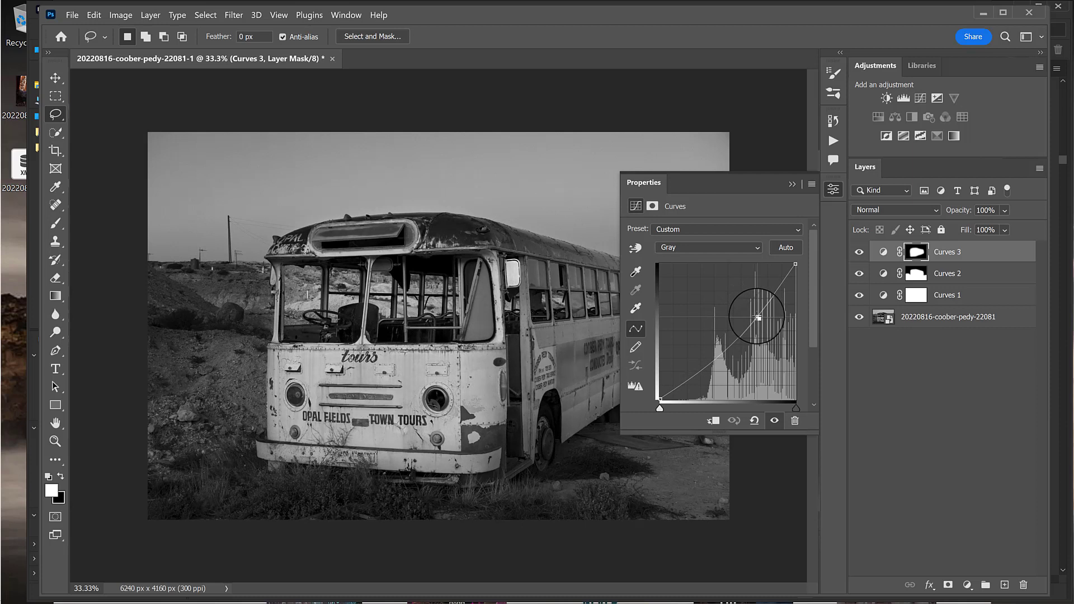
click(792, 185)
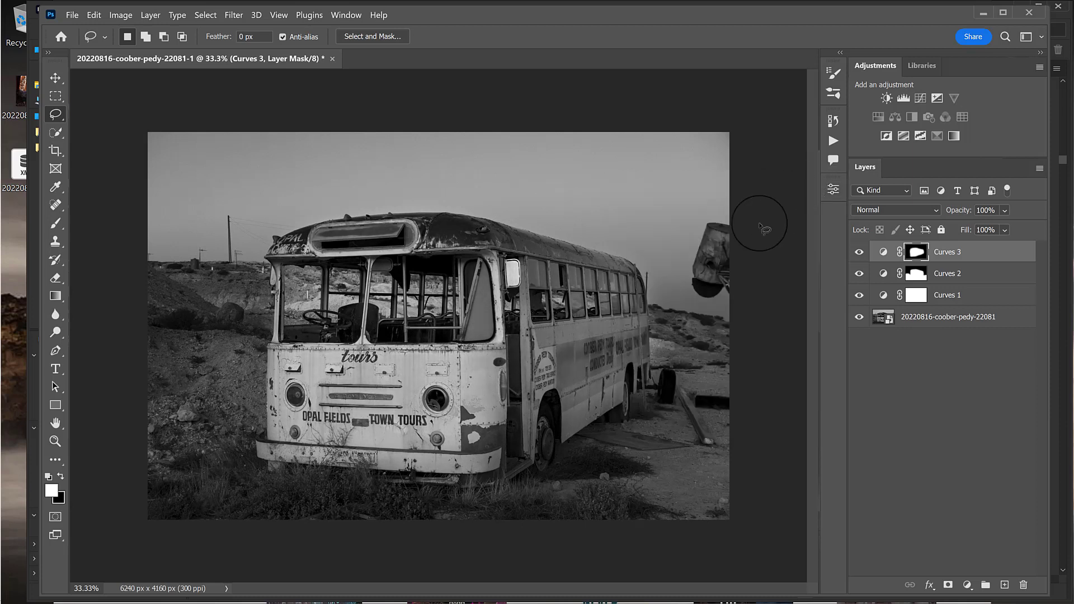
- Add a Brightness/Contrast adjustment layer over the whole photo with Brightness 0 and Contrast 52
click(887, 97)
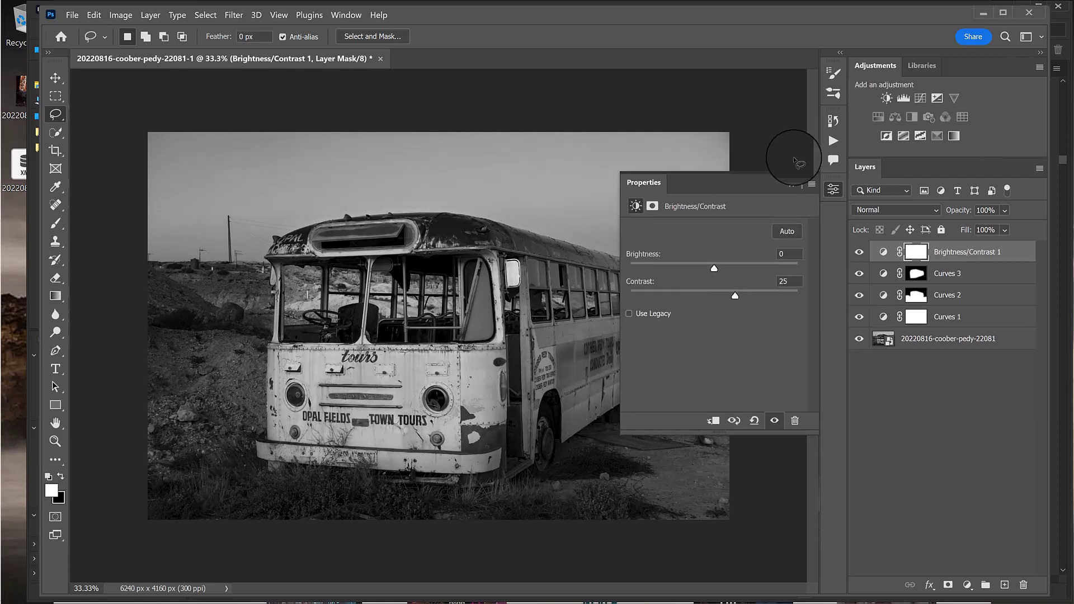
drag(738, 296, 759, 298)
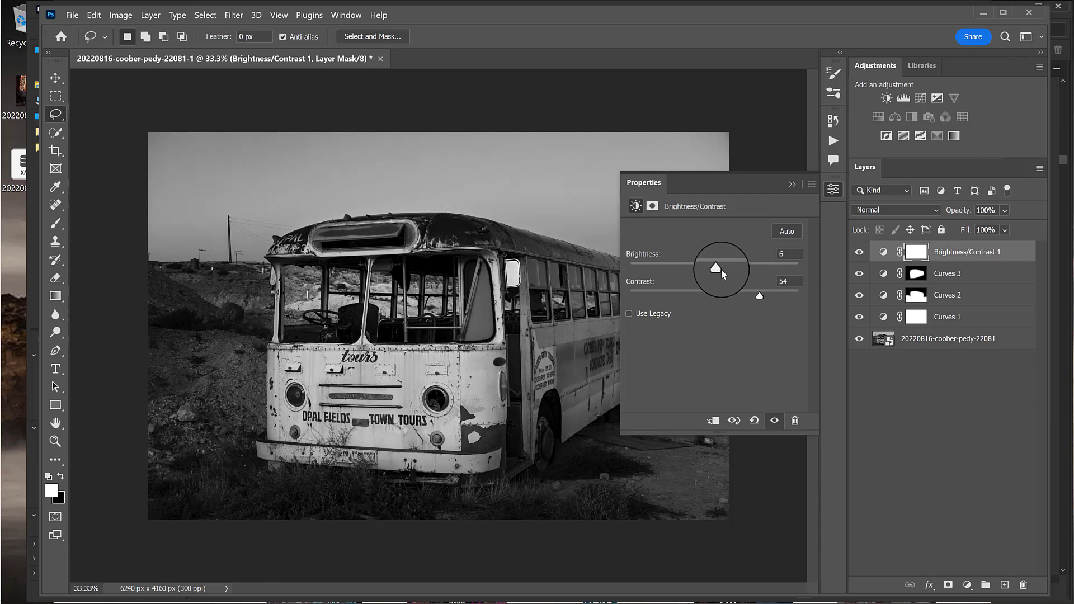
drag(721, 270, 714, 271)
drag(712, 272, 720, 271)
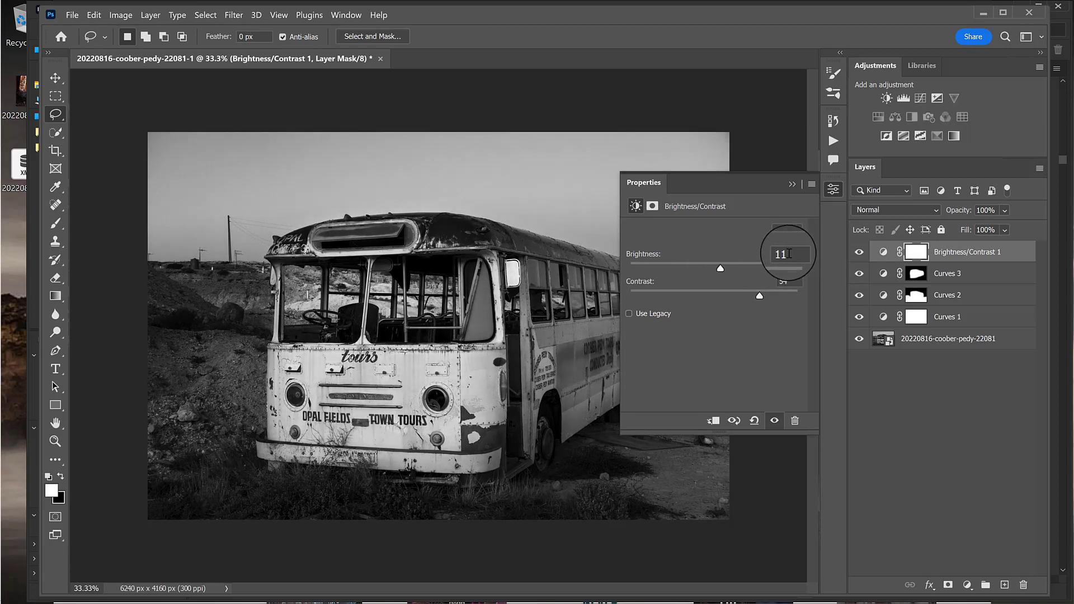
click(778, 255)
text(0)
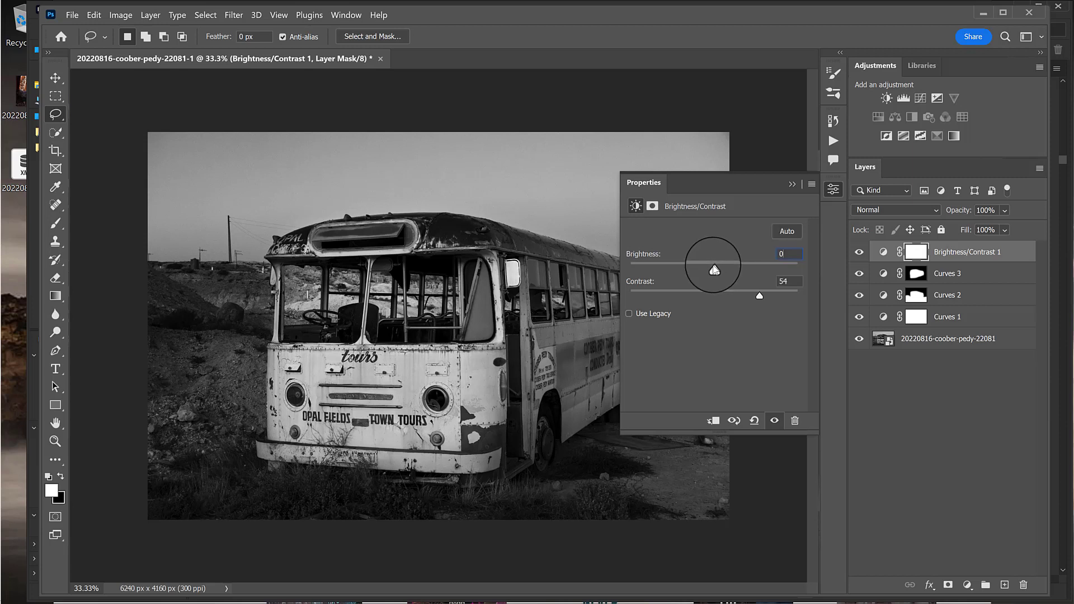
drag(760, 296, 752, 297)
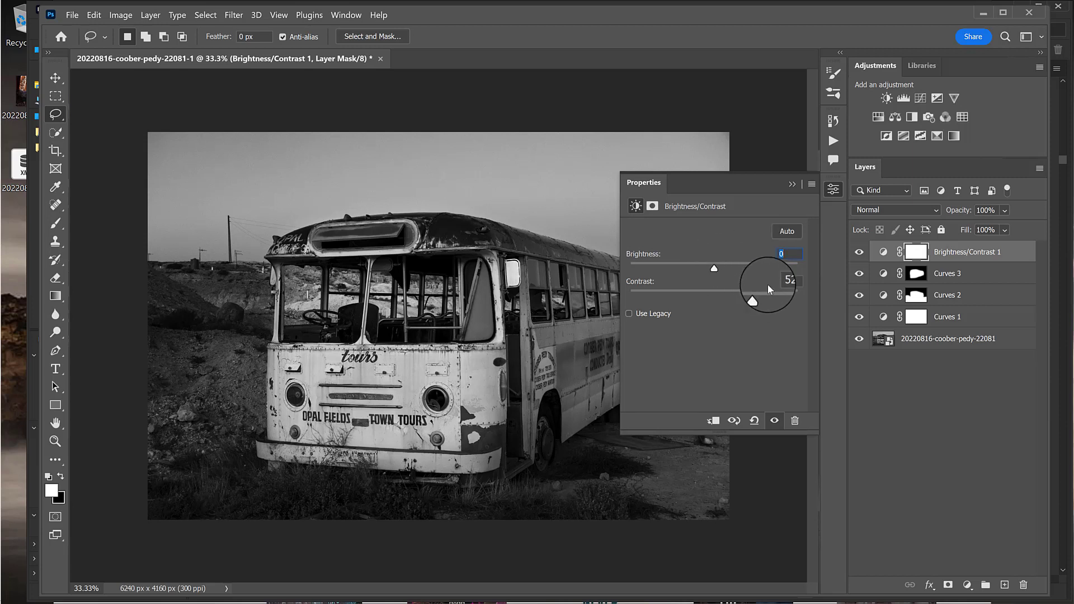
- Add an empty layer above the Brightness/Contrast layer for retouching with the Spot Healing Brush
key(j)
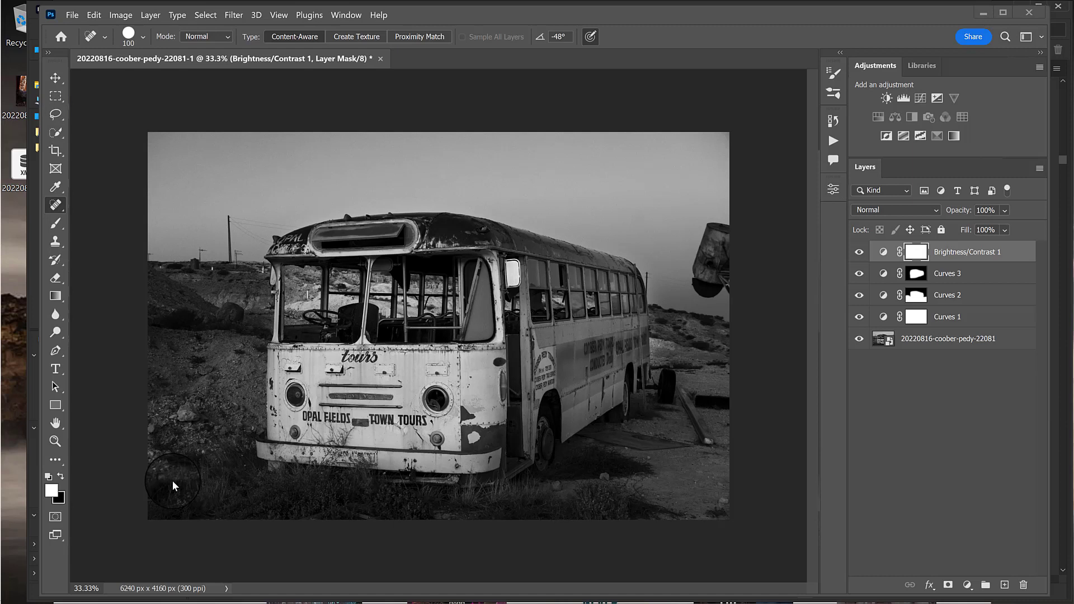
click(883, 253)
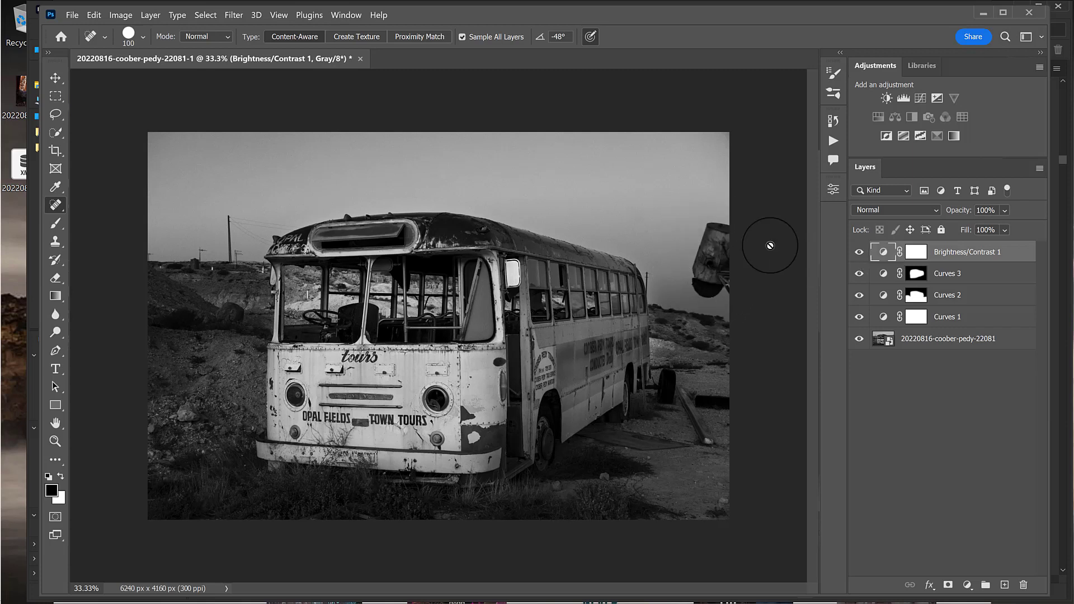
click(55, 115)
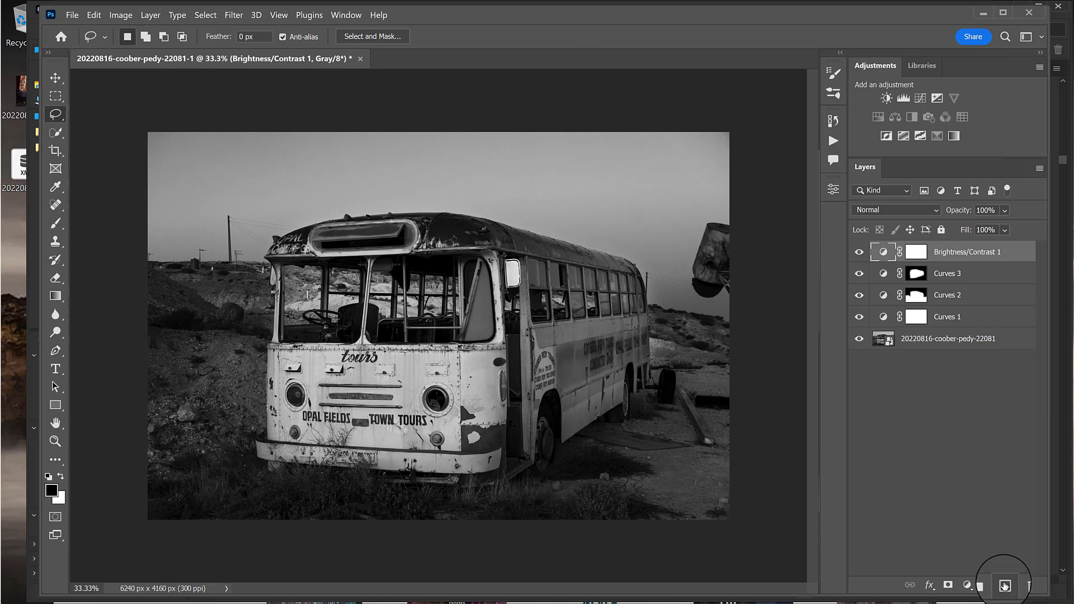
click(1004, 585)
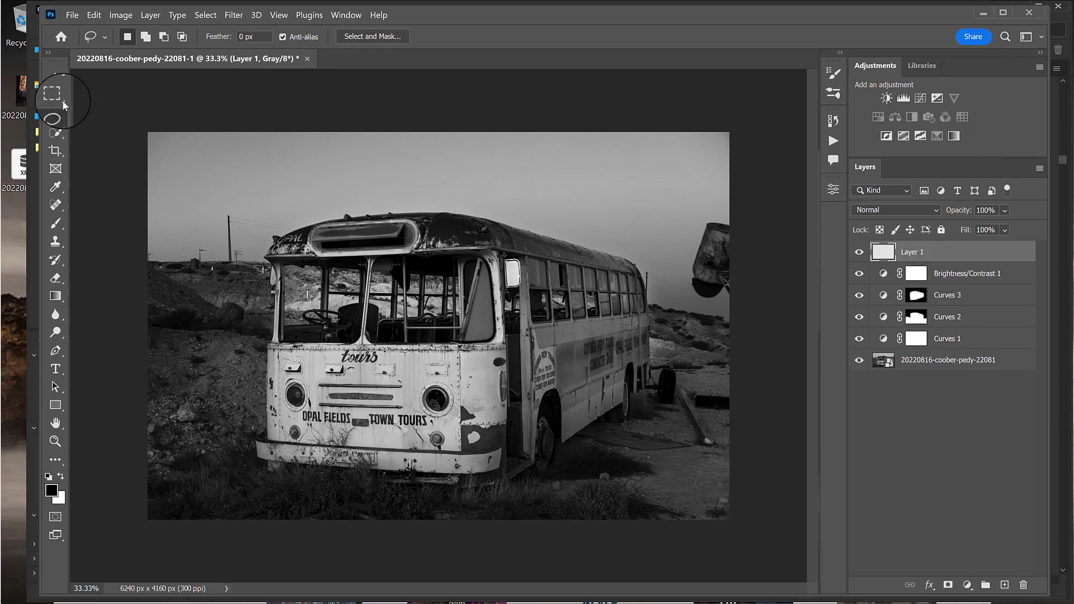
click(55, 205)
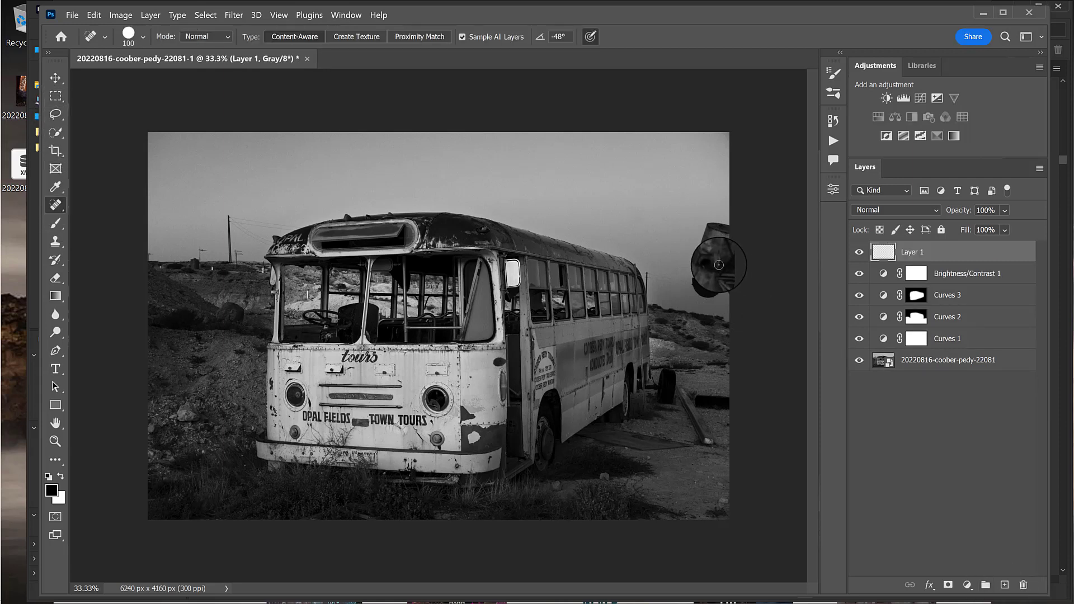
- Remove the hanging object at the photo's right edge with a 500 px Spot Healing Brush, including its leftover fragments
key(bracketright)
key(bracketright)
key(bracketright)
key(bracketright)
key(bracketright)
key(bracketright)
key(bracketright)
key(bracketright)
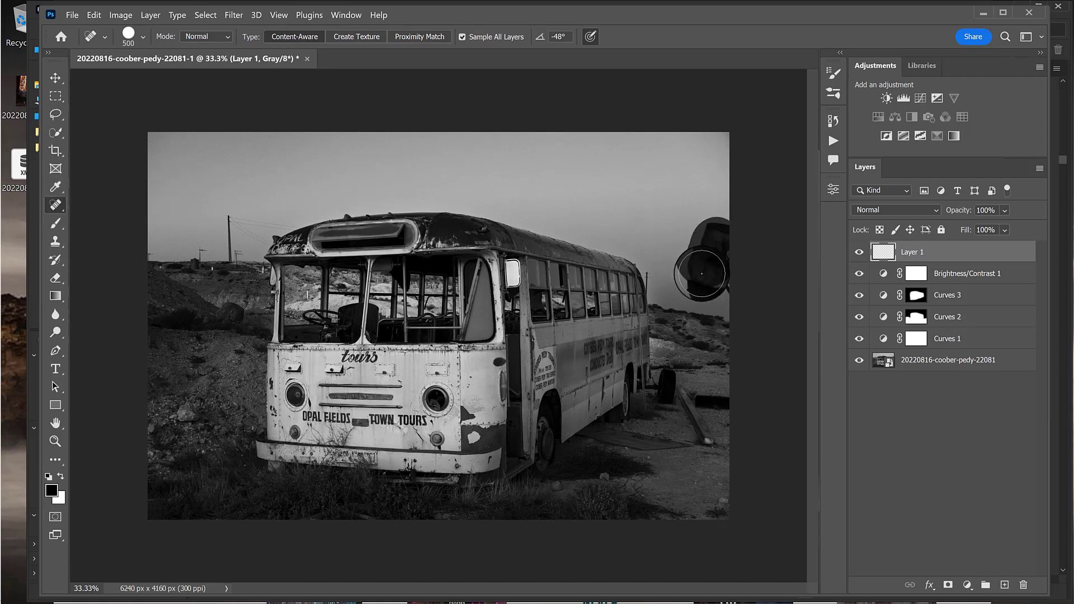
mouse_move(701, 273)
mouse_down()
mouse_move(730, 286)
mouse_move(719, 221)
mouse_move(729, 233)
mouse_up()
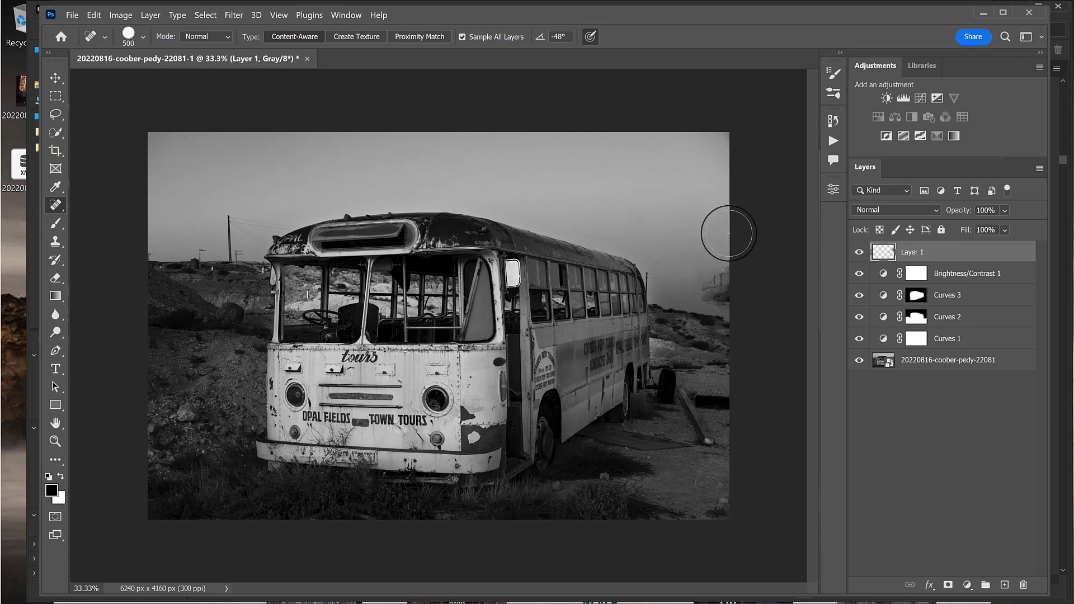
drag(723, 284, 739, 286)
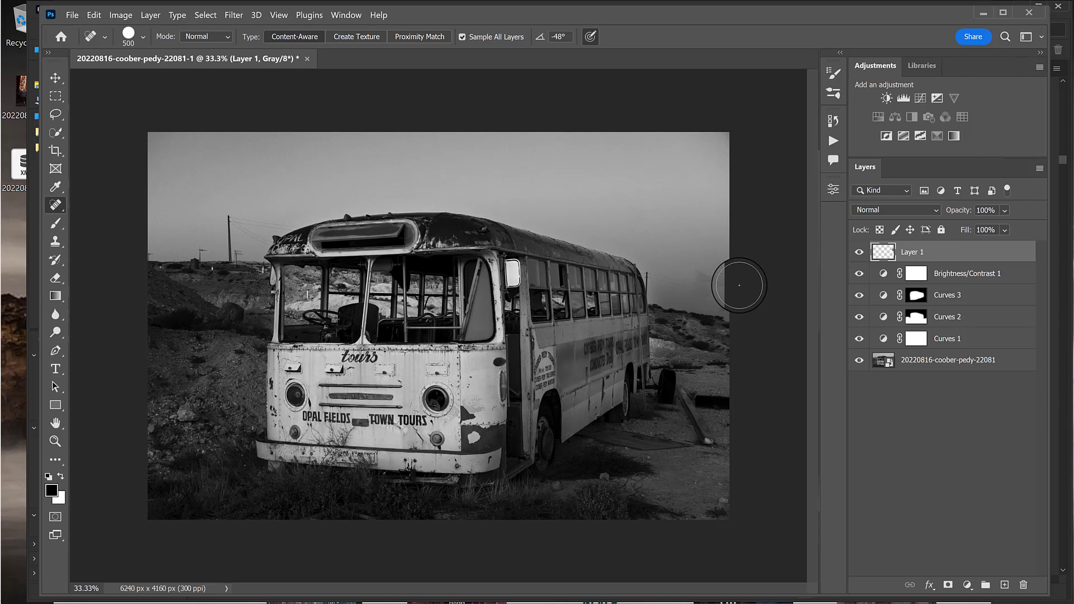
- Add a second empty retouching layer on top and set the Clone Stamp brush size to 300 px
click(56, 241)
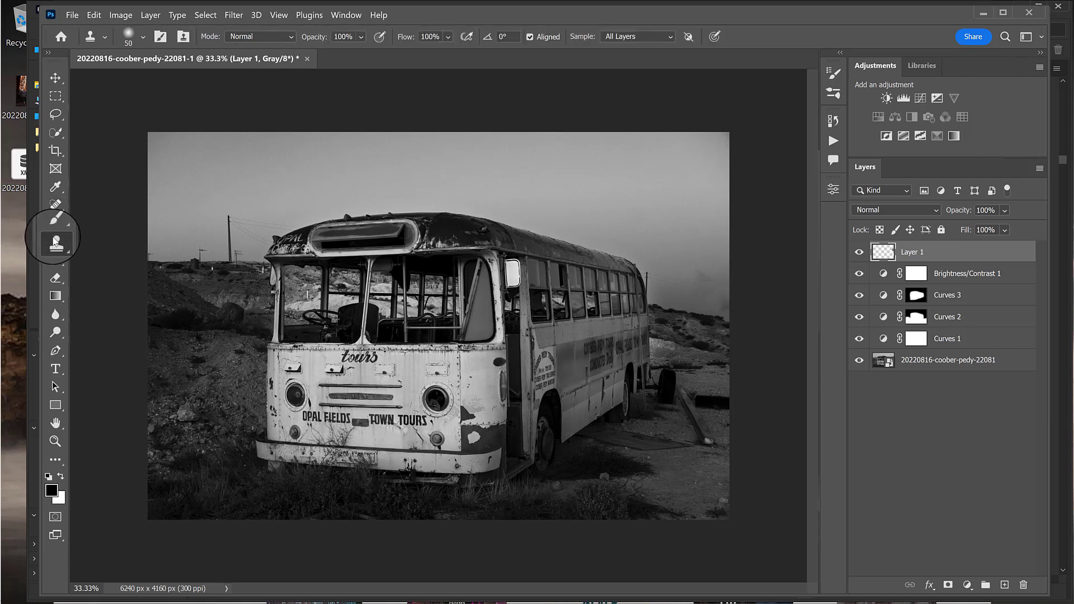
click(1004, 585)
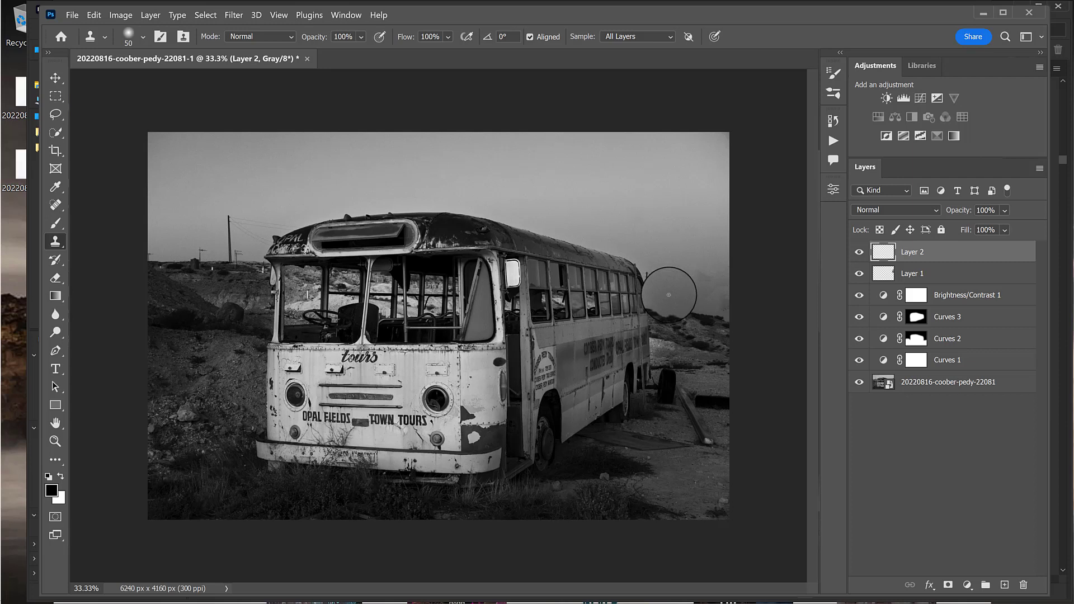
key(])
key(])
key(])
key(])
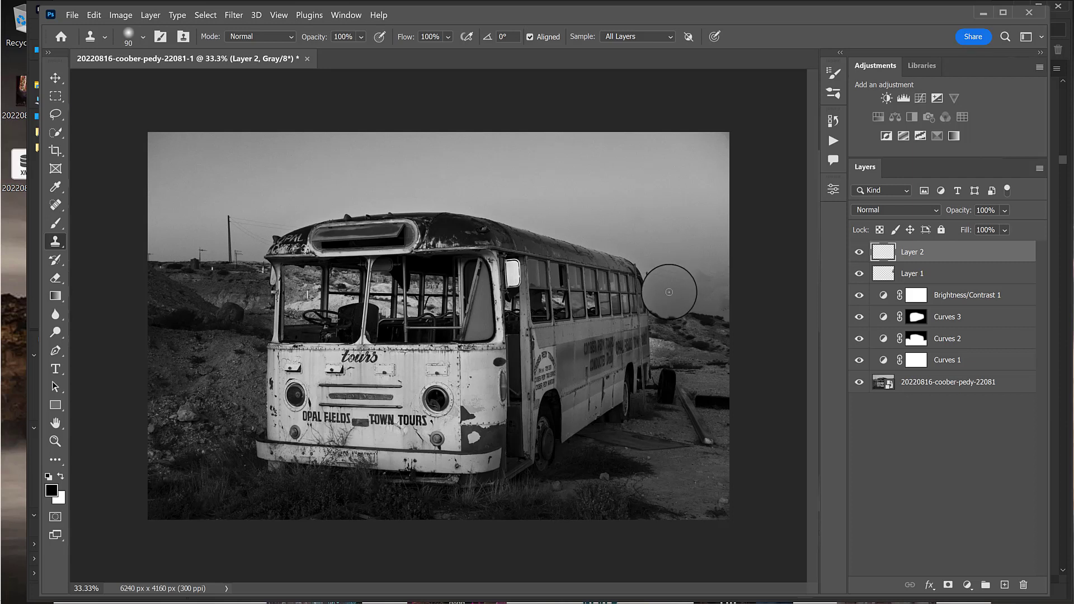
key(])
key(])
key(])
key(])
key(])
key(])
key(])
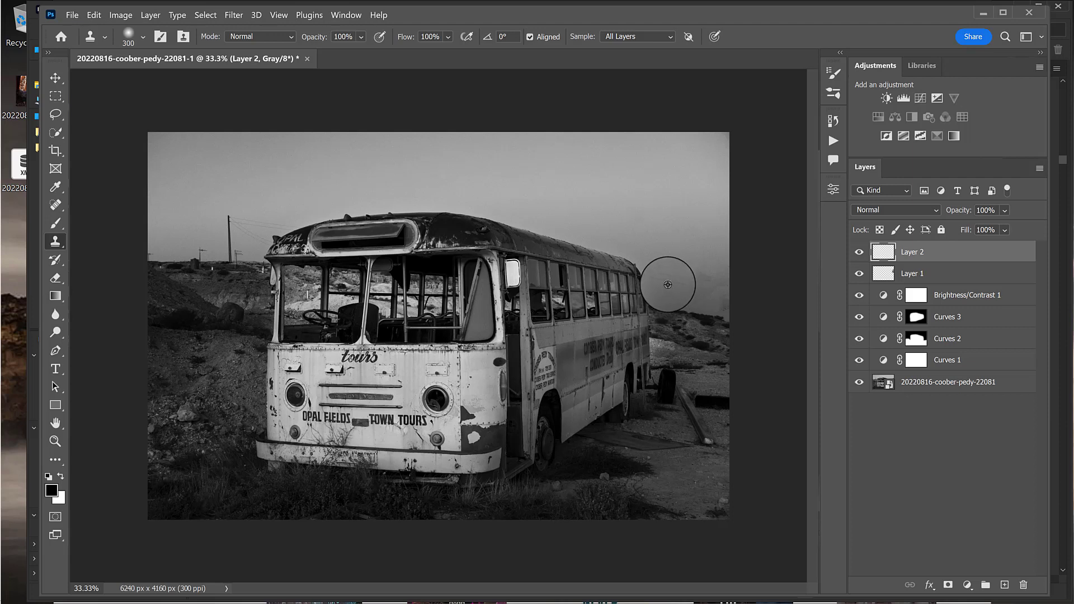
alt+click(664, 283)
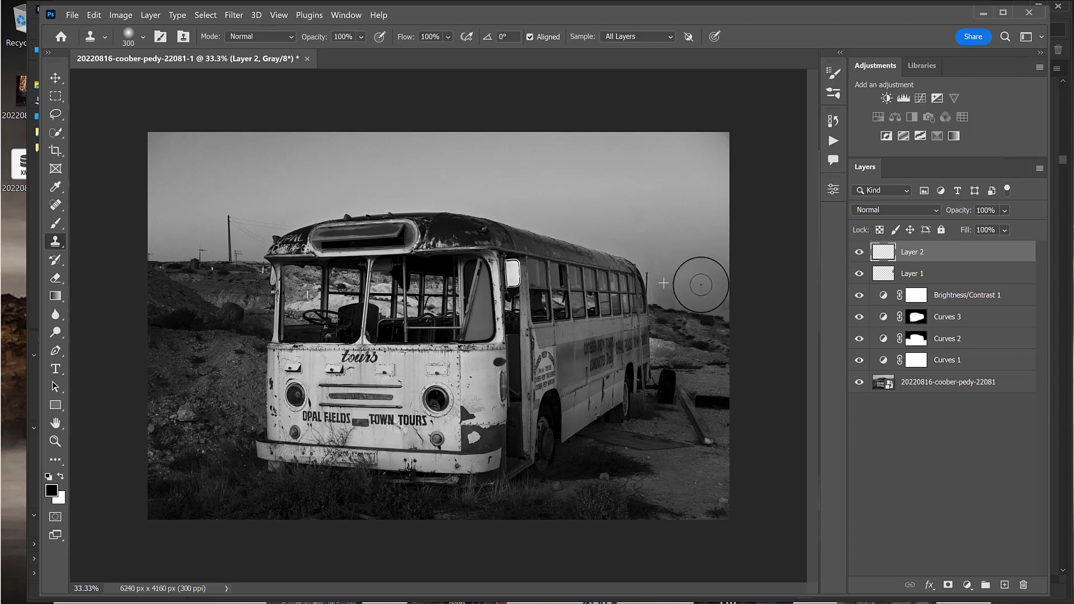
mouse_move(701, 284)
mouse_down()
mouse_move(726, 302)
mouse_move(668, 293)
mouse_move(718, 278)
mouse_up()
key(ctrl+z)
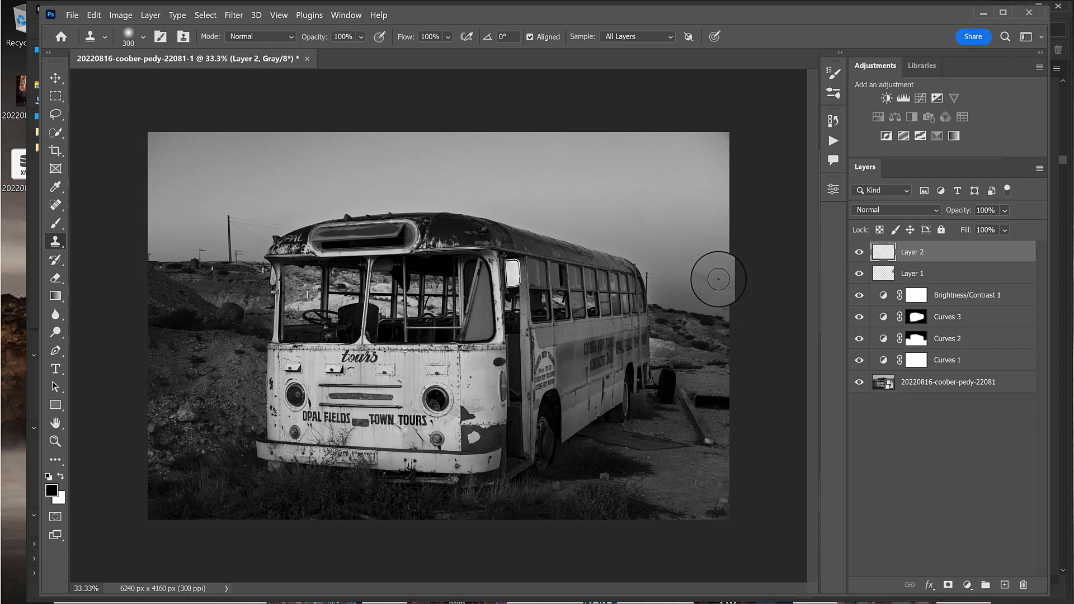
- Clone clean sky over the retouched patch at the photo's right edge and blend it with the 500 px Spot Healing Brush
alt+click(676, 289)
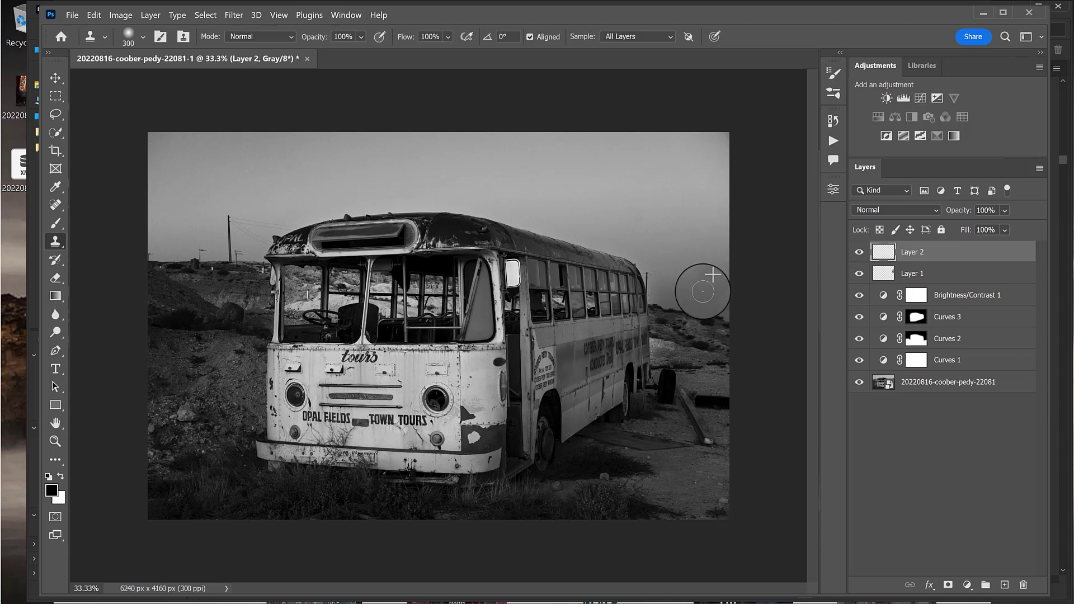
drag(702, 292, 752, 316)
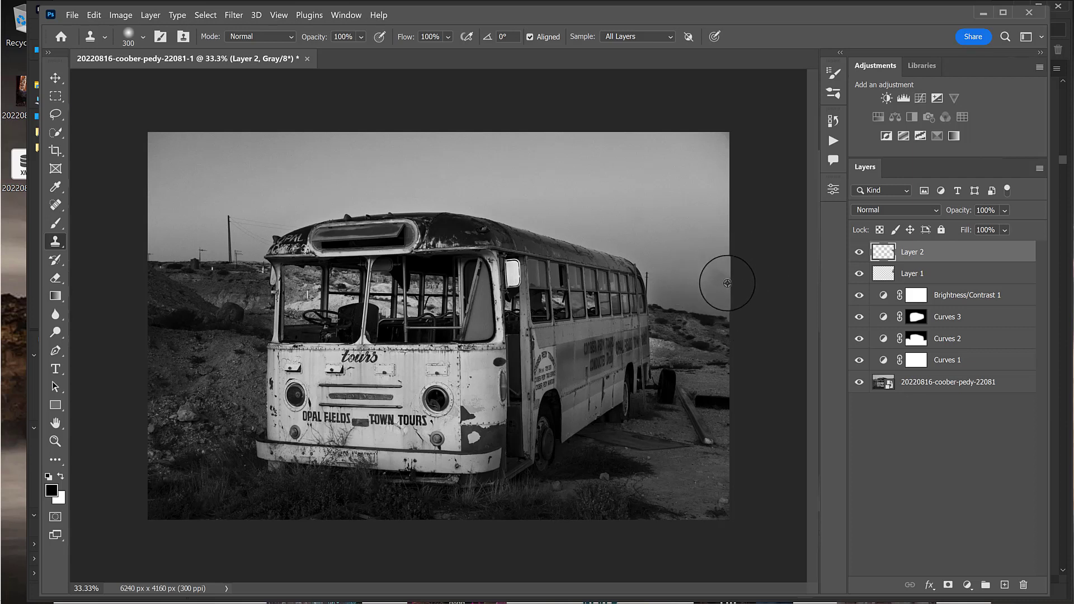
click(722, 417)
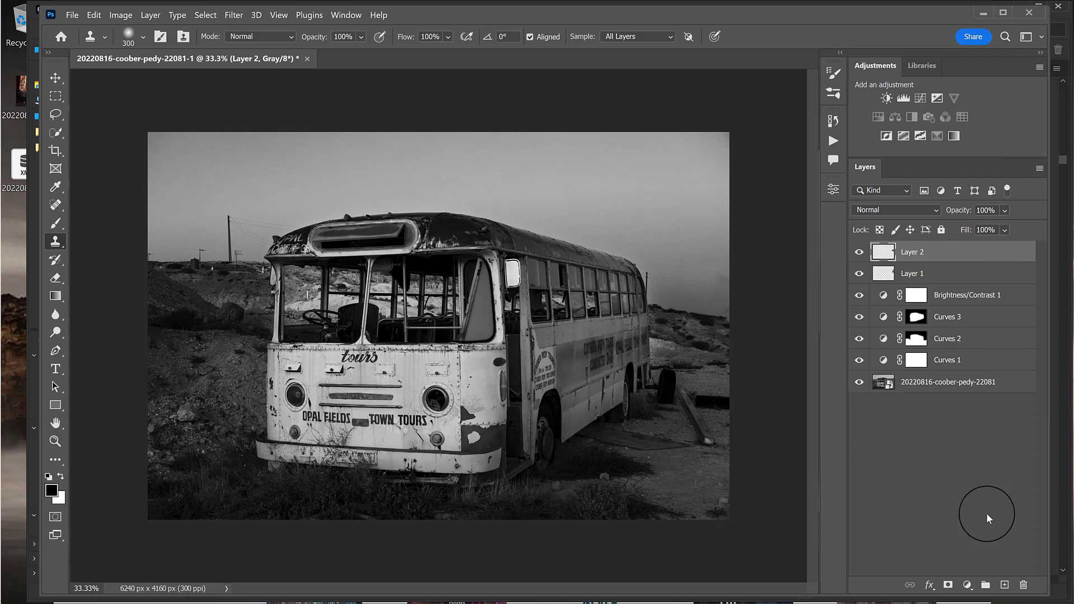
click(55, 205)
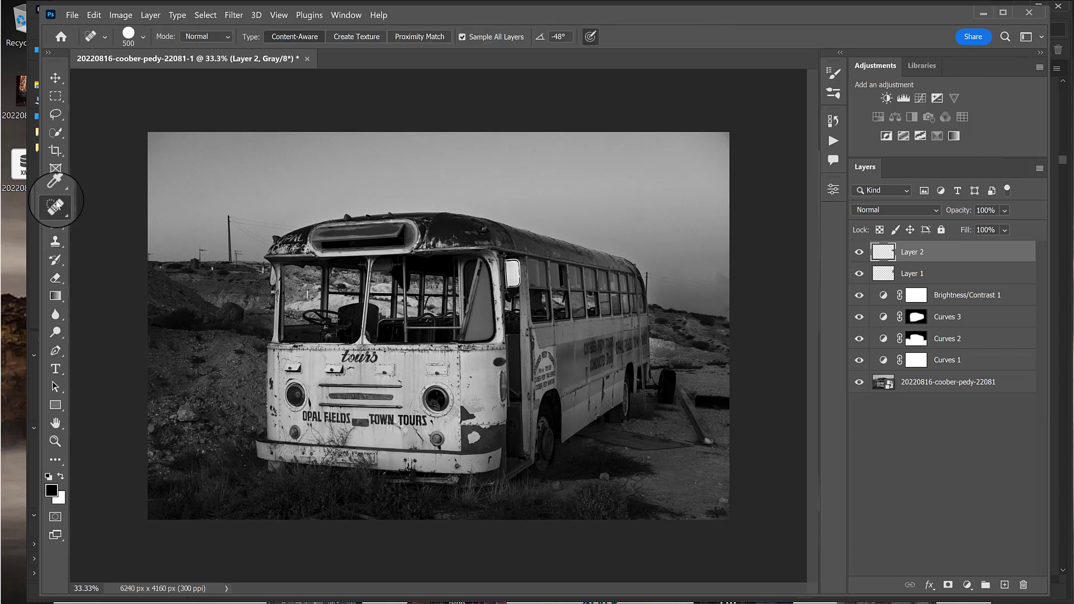
click(721, 284)
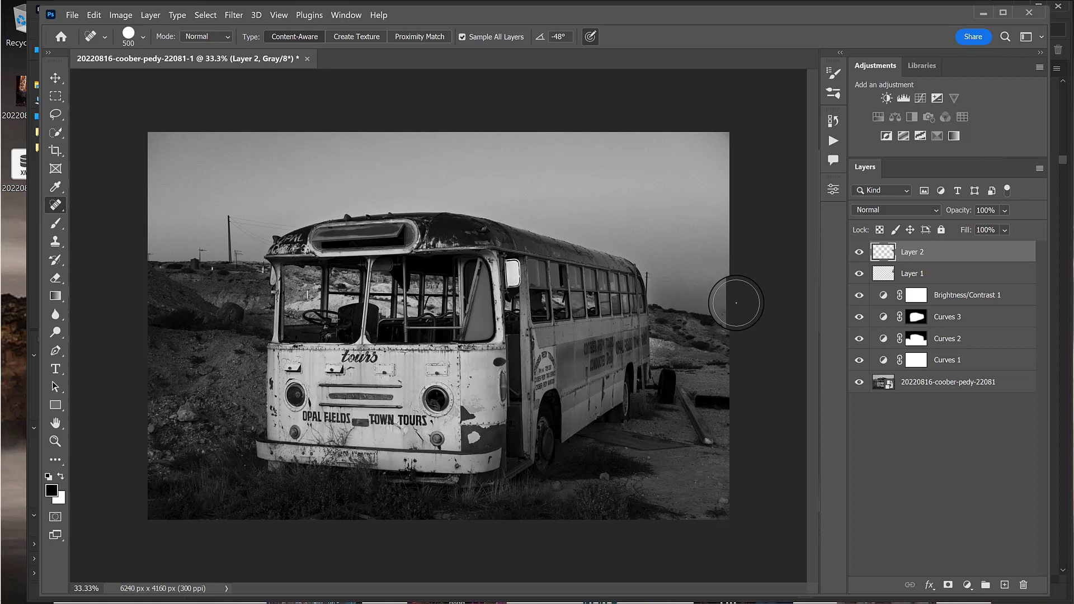
- Select the bus's front panel below the windscreen with the Lasso tool and feather the selection by 100 pixels
click(56, 114)
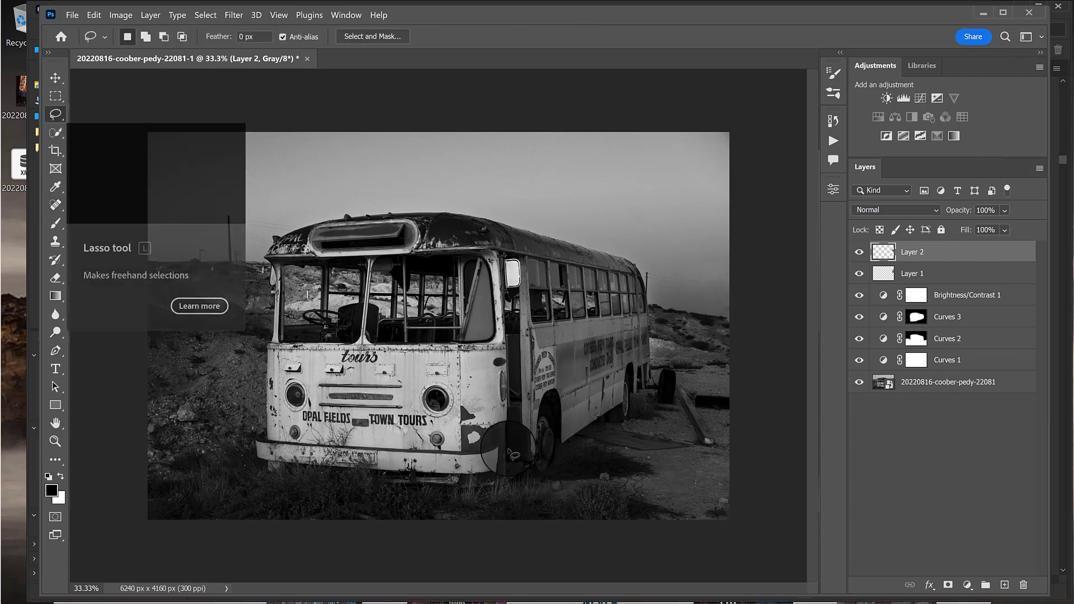
mouse_move(503, 461)
mouse_down()
mouse_move(505, 347)
mouse_move(314, 347)
mouse_move(266, 368)
mouse_move(266, 429)
mouse_move(292, 464)
mouse_move(486, 461)
mouse_move(510, 419)
mouse_up()
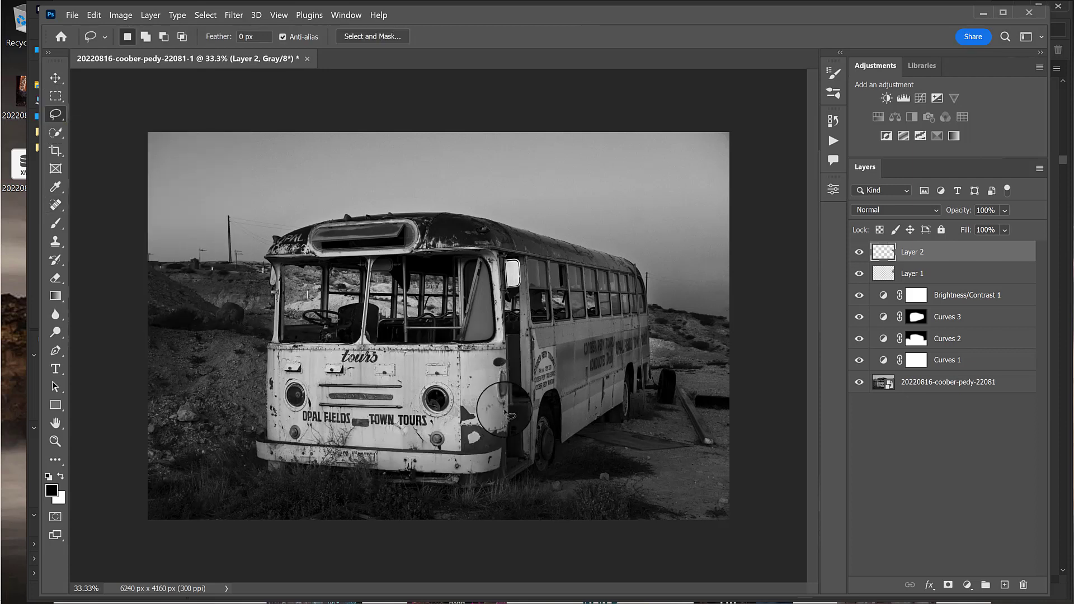
key(shift+F6)
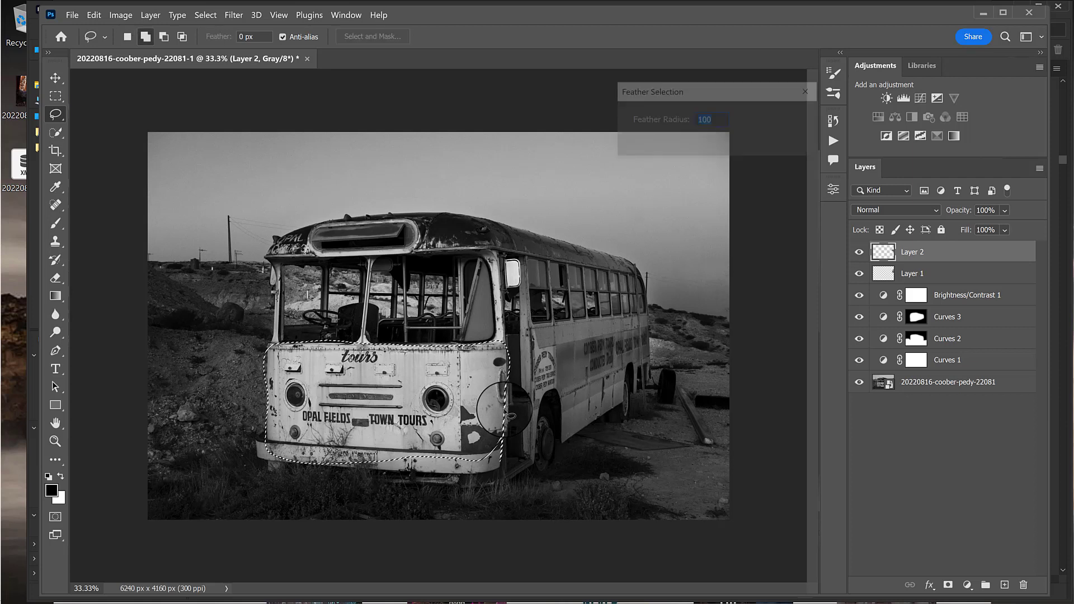
click(797, 117)
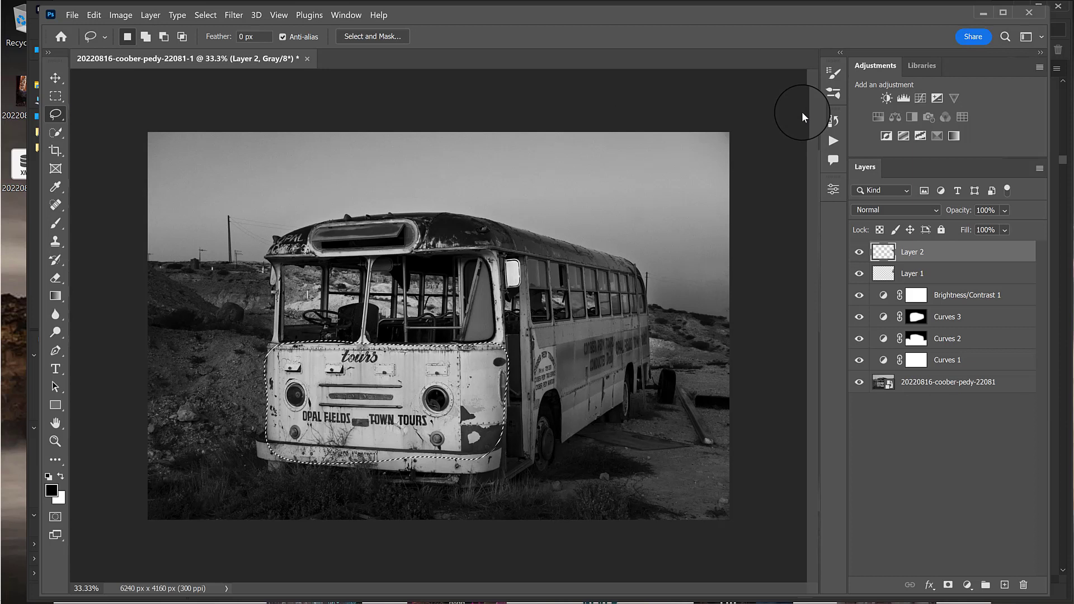
- Add a Curves adjustment layer masked to the bus's front panel and pull the darker tones of the curve slightly down
click(918, 99)
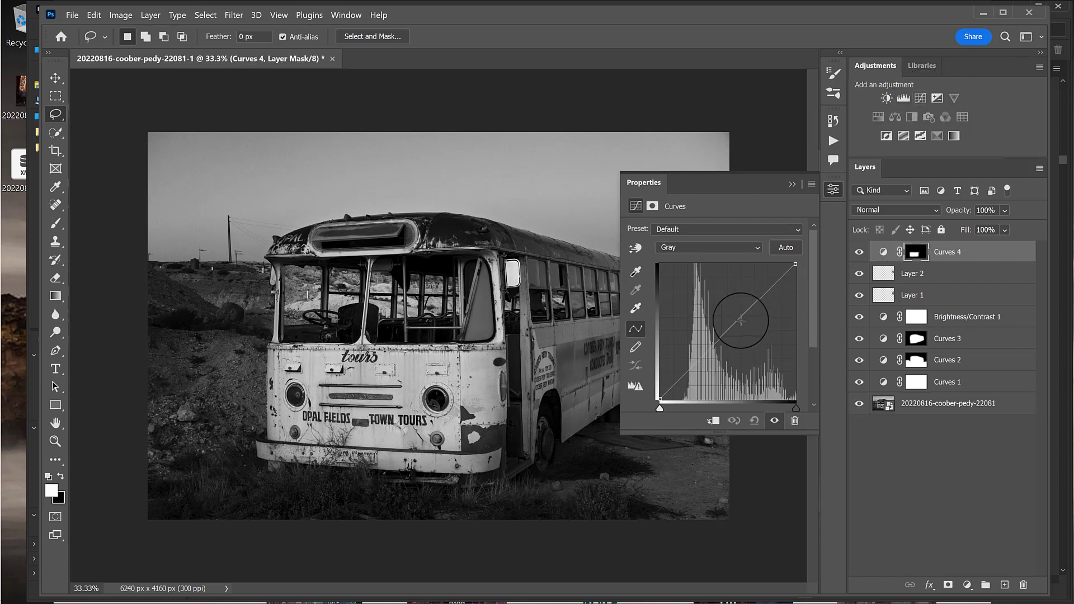
drag(711, 347, 715, 355)
click(792, 184)
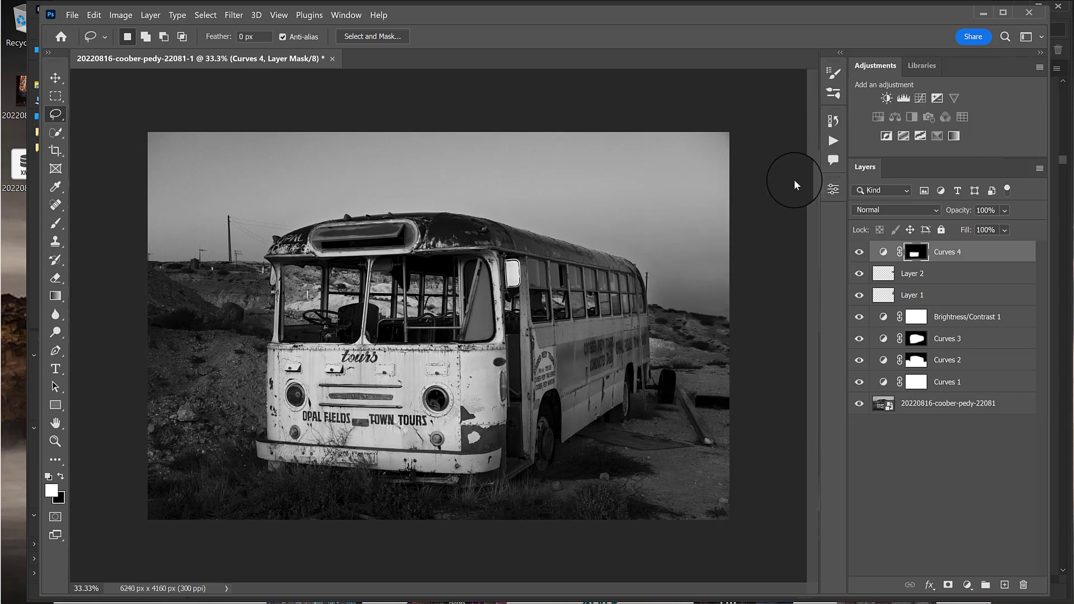
- Add a Levels adjustment layer over the whole photo and move the white input point inward to brighten the highlights
click(909, 94)
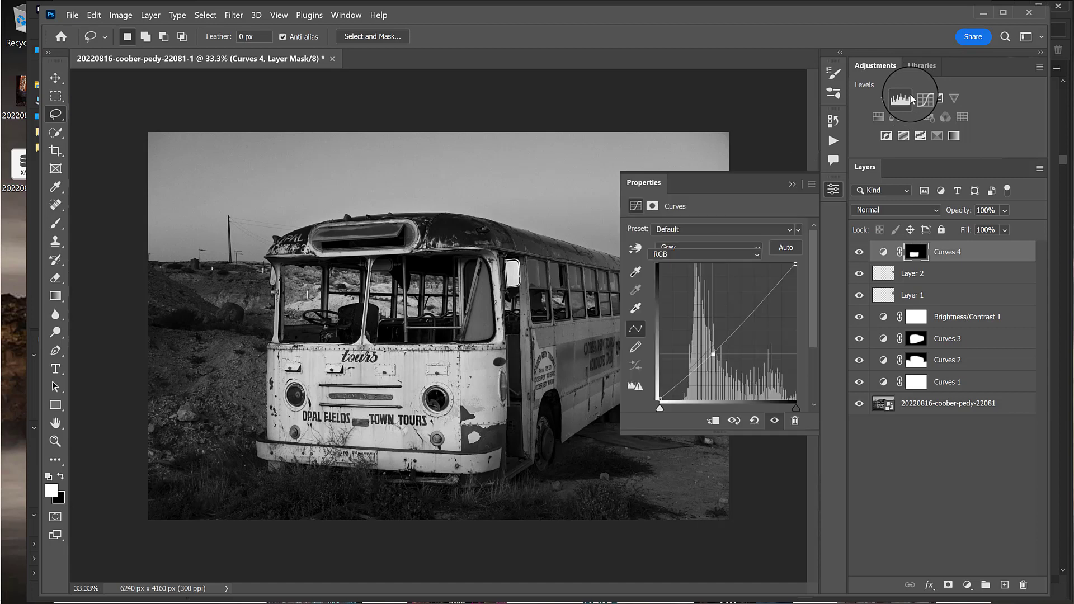
drag(723, 331, 652, 331)
drag(799, 331, 785, 334)
drag(781, 333, 782, 335)
click(791, 185)
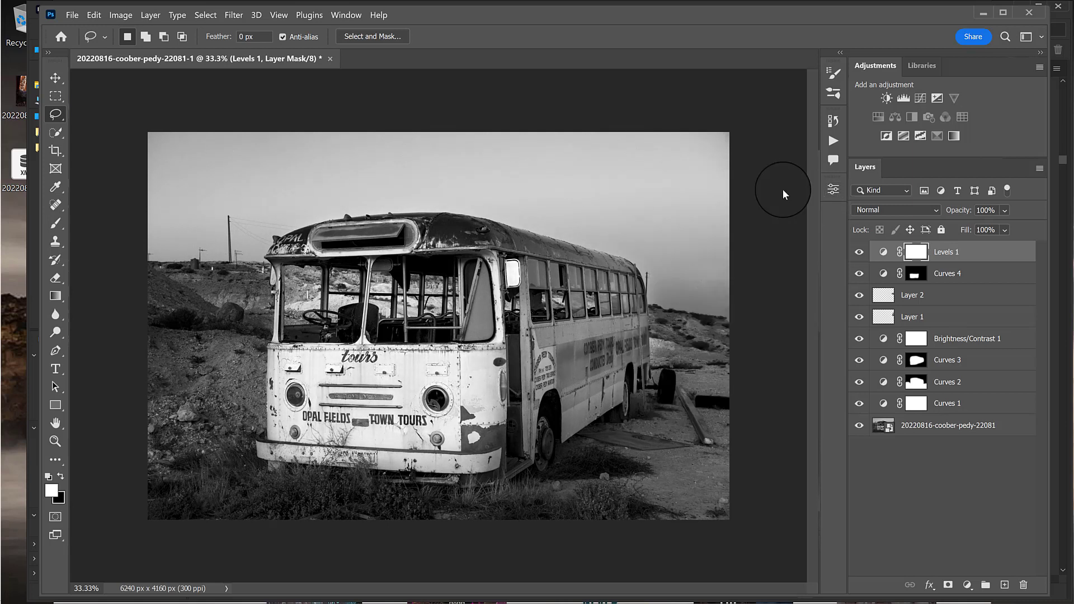
- Add an empty layer on top and darken the sky with black-to-transparent linear gradients at 60% opacity from both upper corners and the top edge
click(1004, 584)
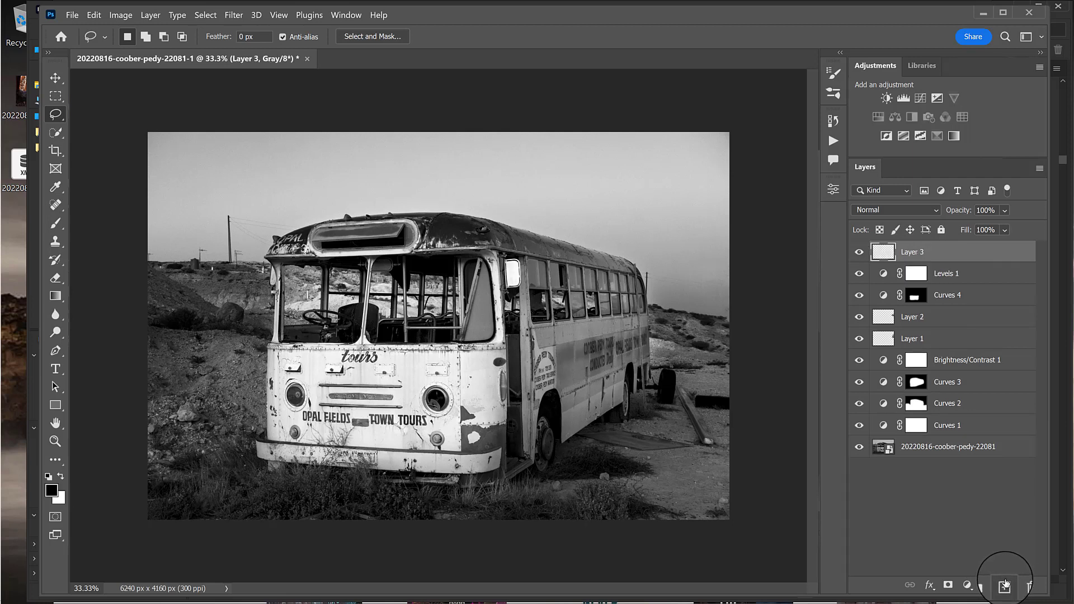
click(56, 297)
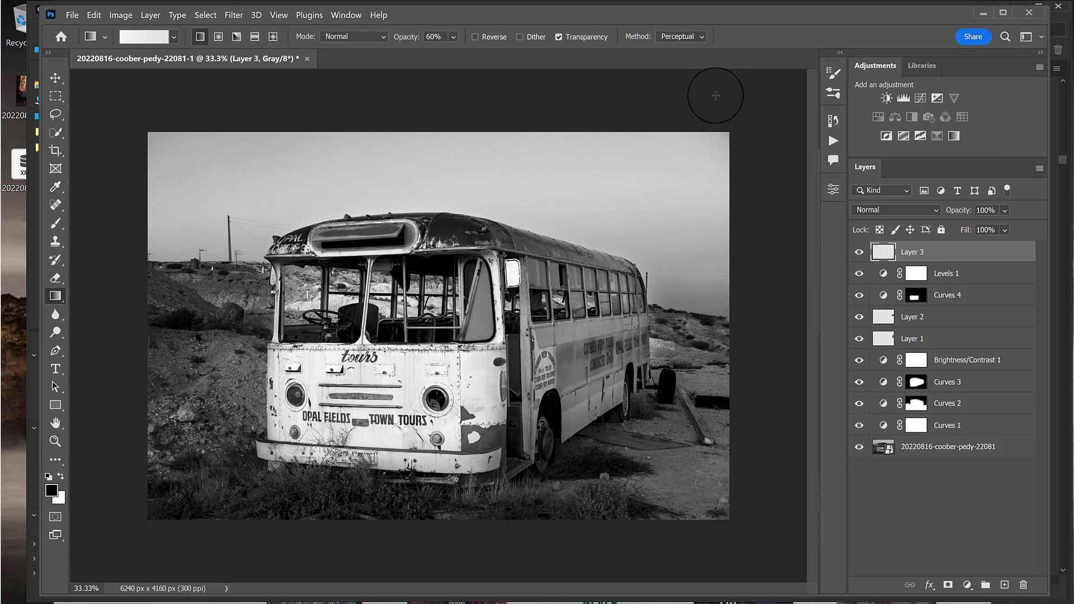
drag(717, 94, 591, 384)
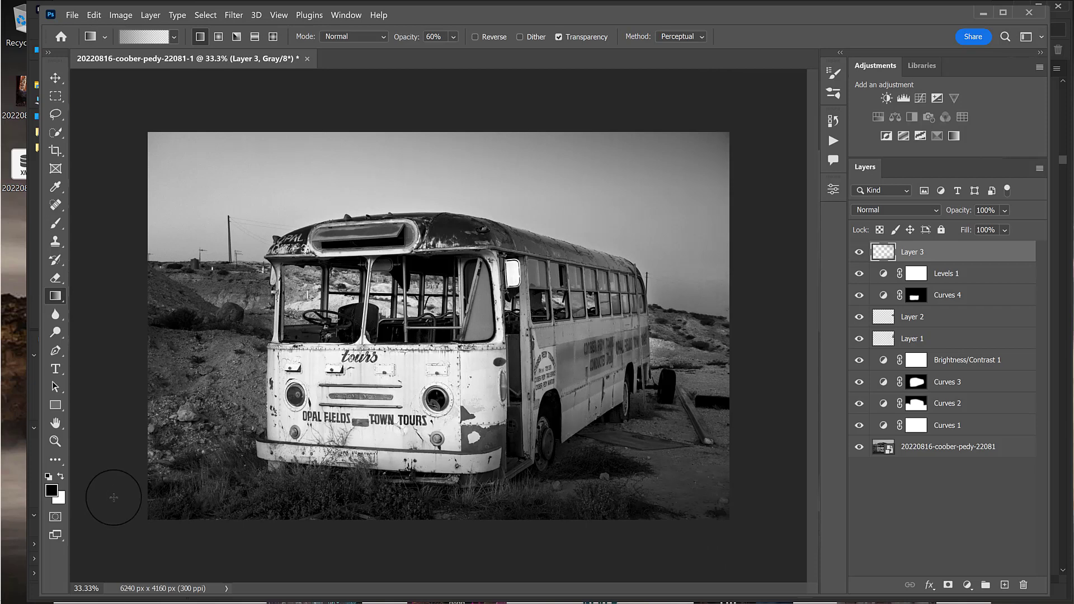
drag(146, 113, 180, 235)
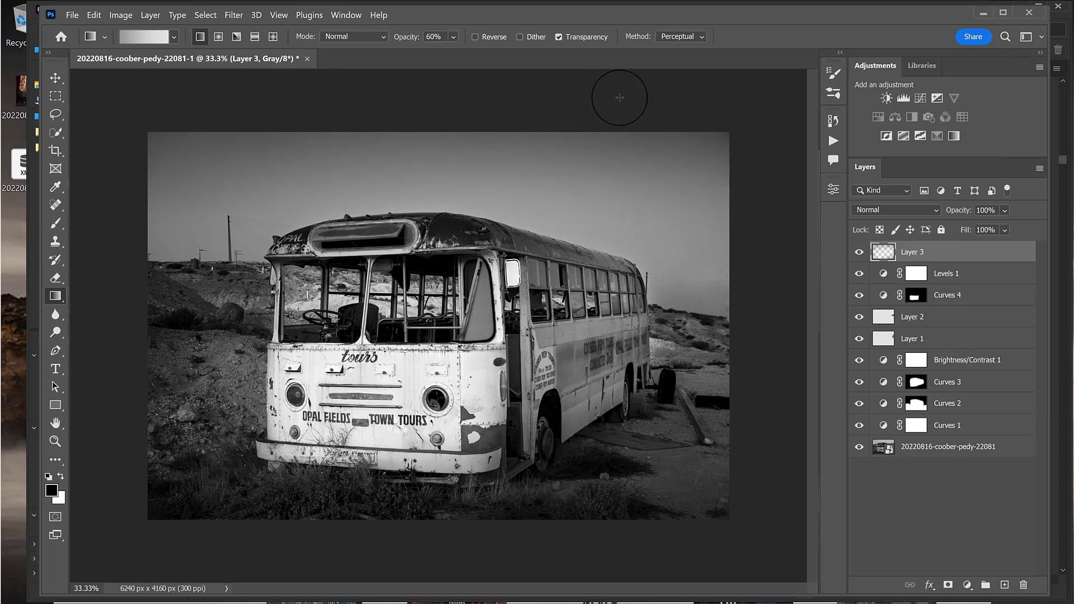
drag(641, 99, 597, 344)
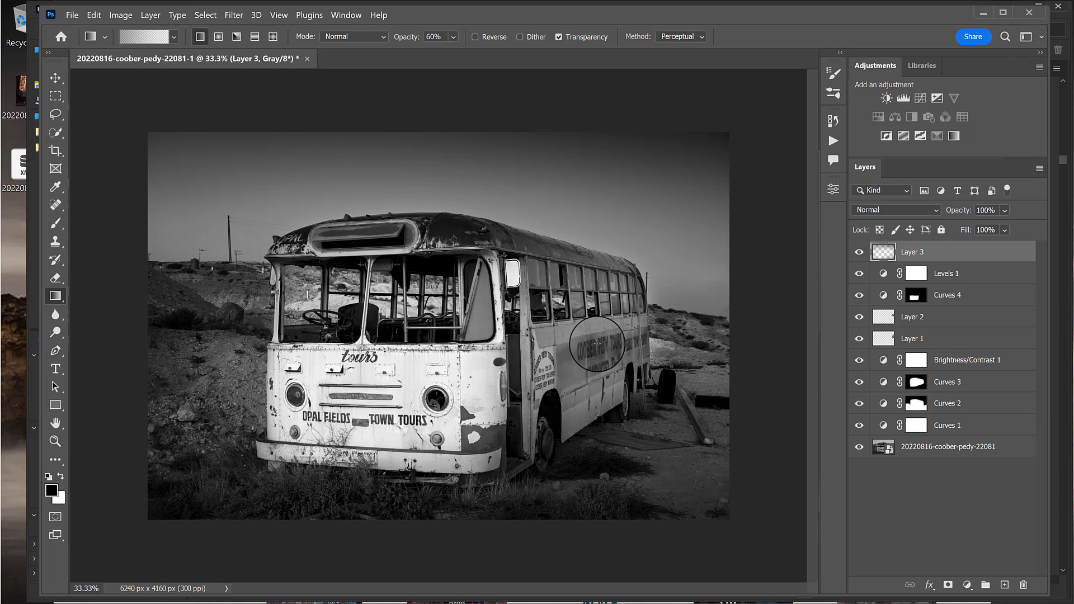
- Convert the image from Grayscale to RGB Color mode without merging the layers
click(124, 17)
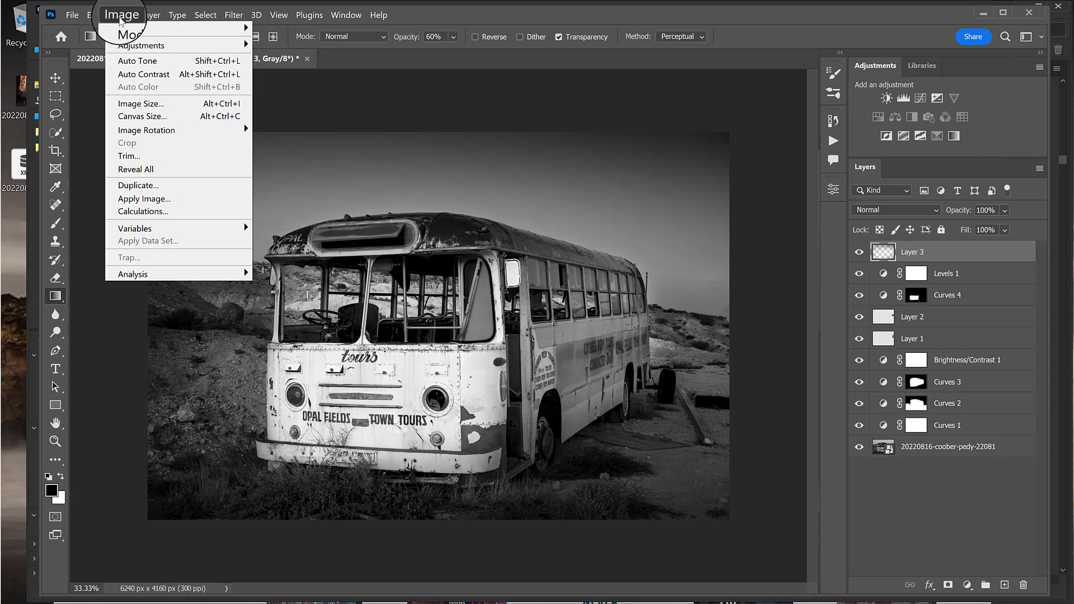
click(122, 16)
click(122, 16)
mouse_move(140, 32)
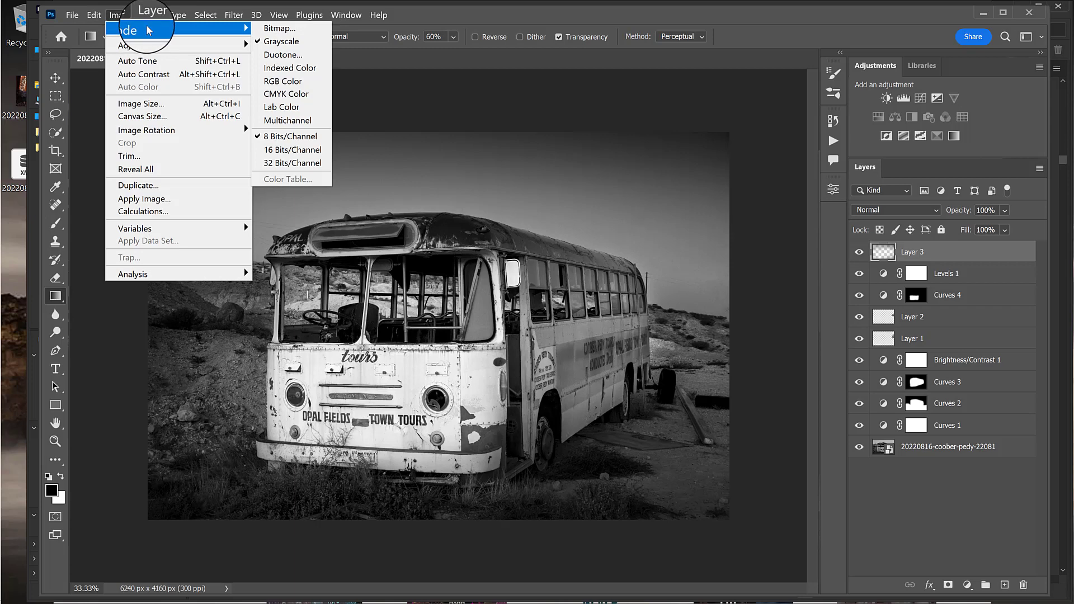
click(290, 82)
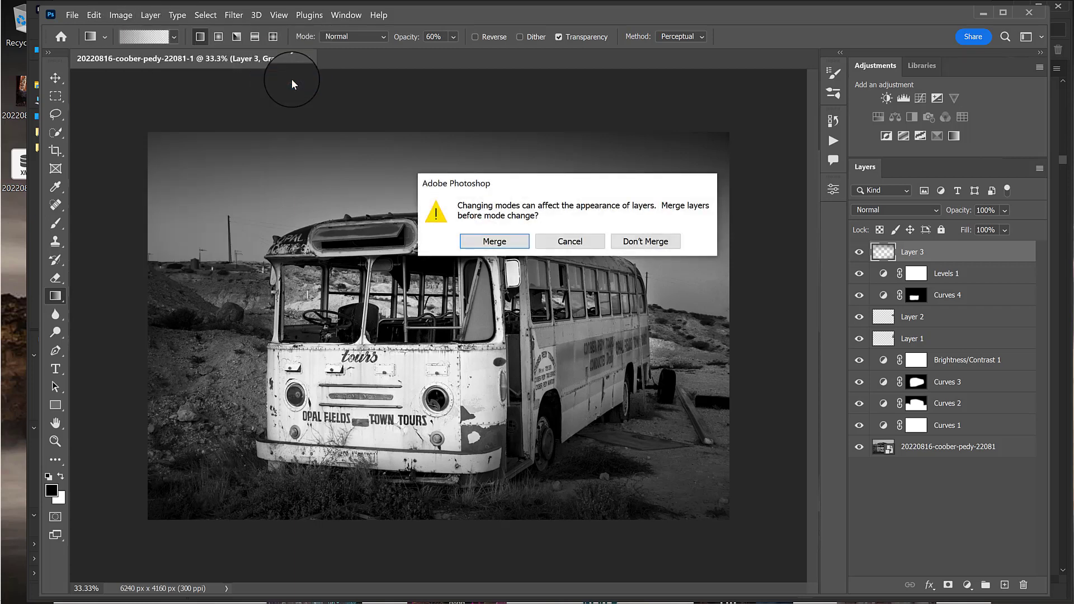
click(646, 241)
click(689, 242)
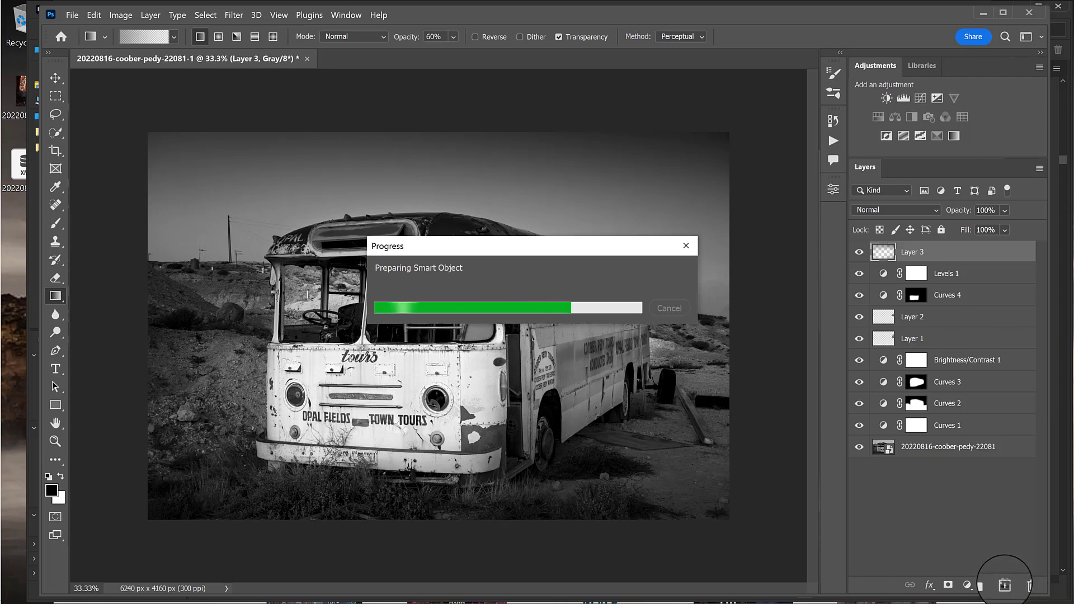
- Add an empty layer on top for colour toning and switch to the Paint Bucket tool
click(1004, 585)
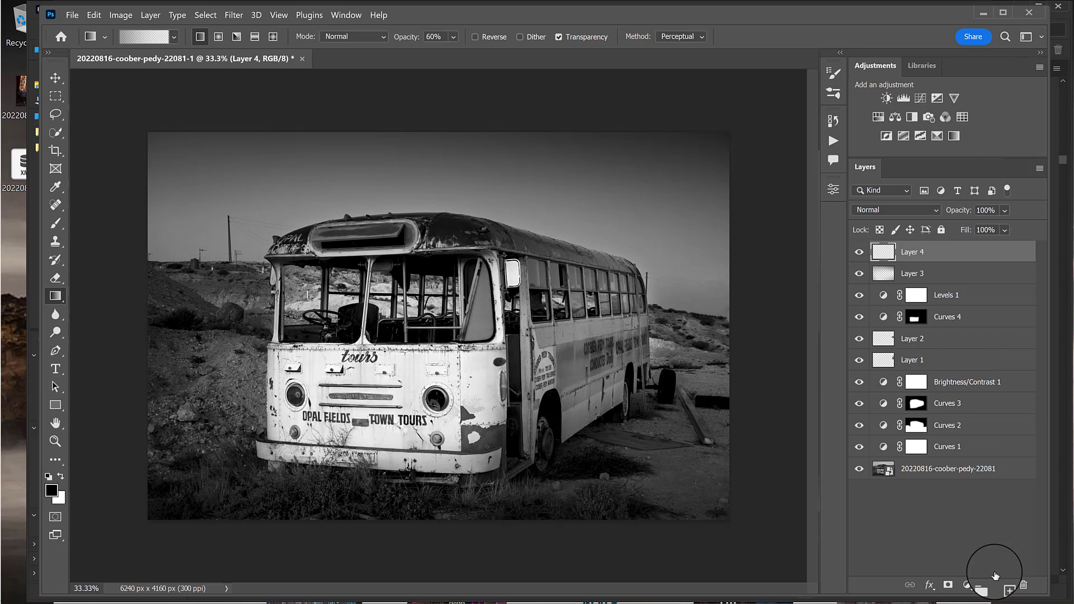
right_click(55, 295)
click(89, 312)
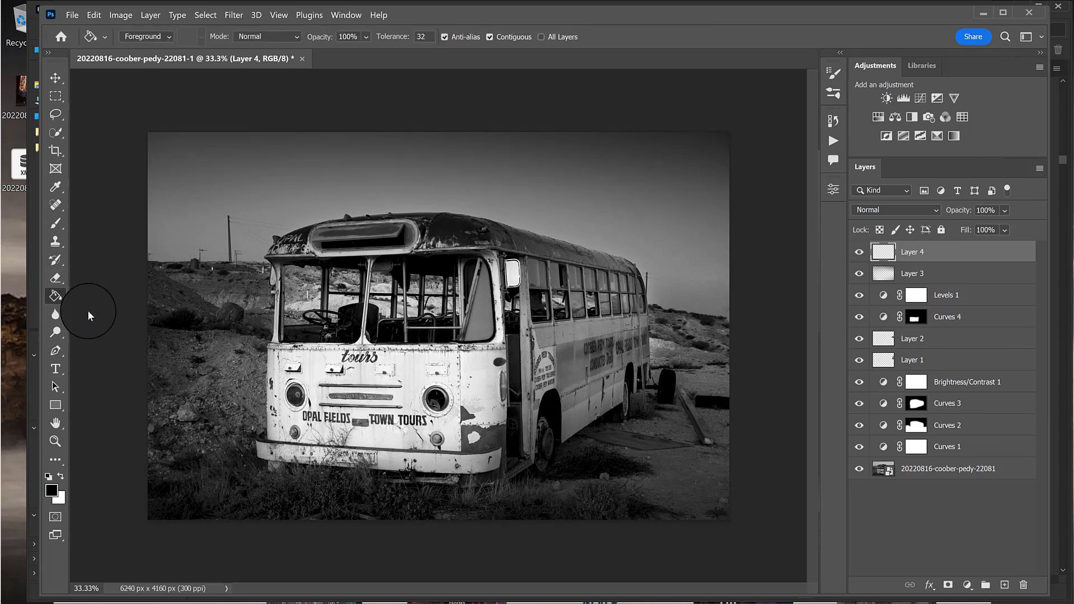
right_click(61, 297)
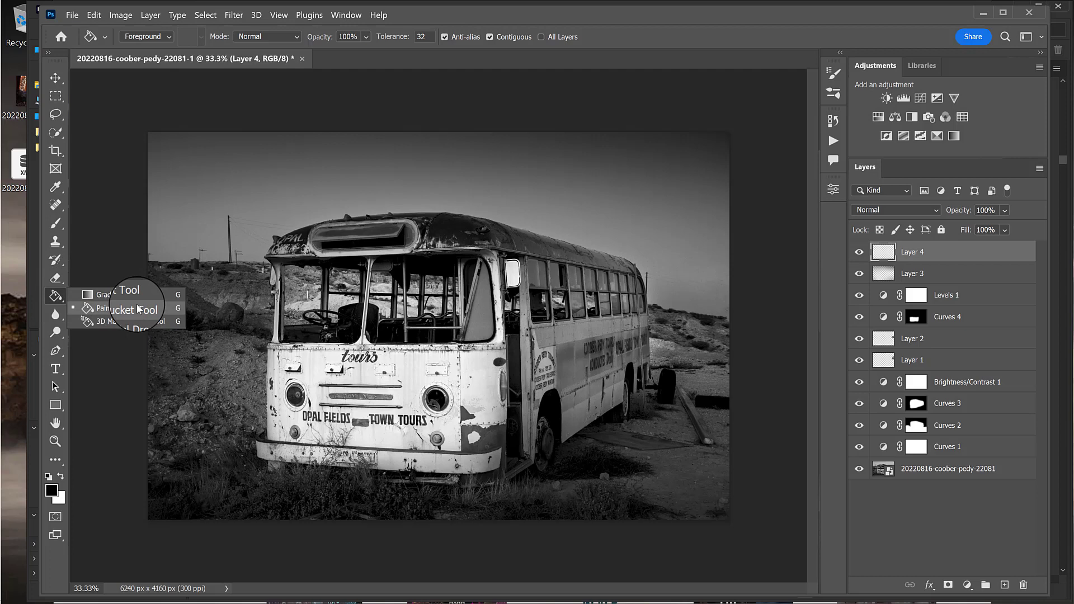
- Fill the new layer with the lilac foreground colour da95d9 and set its blend mode to Soft Light
click(51, 490)
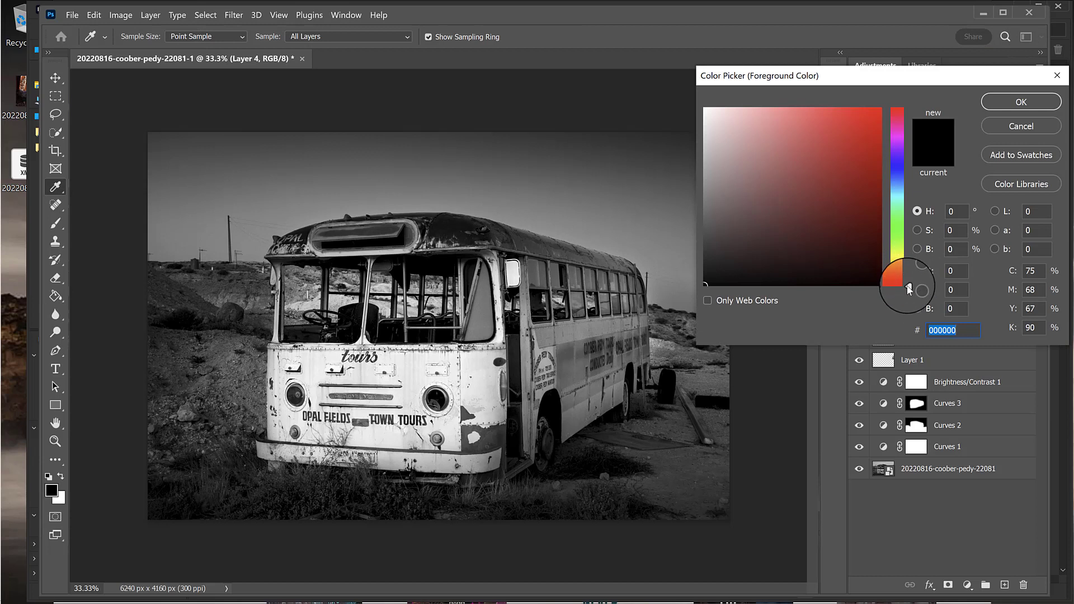
drag(908, 283, 763, 131)
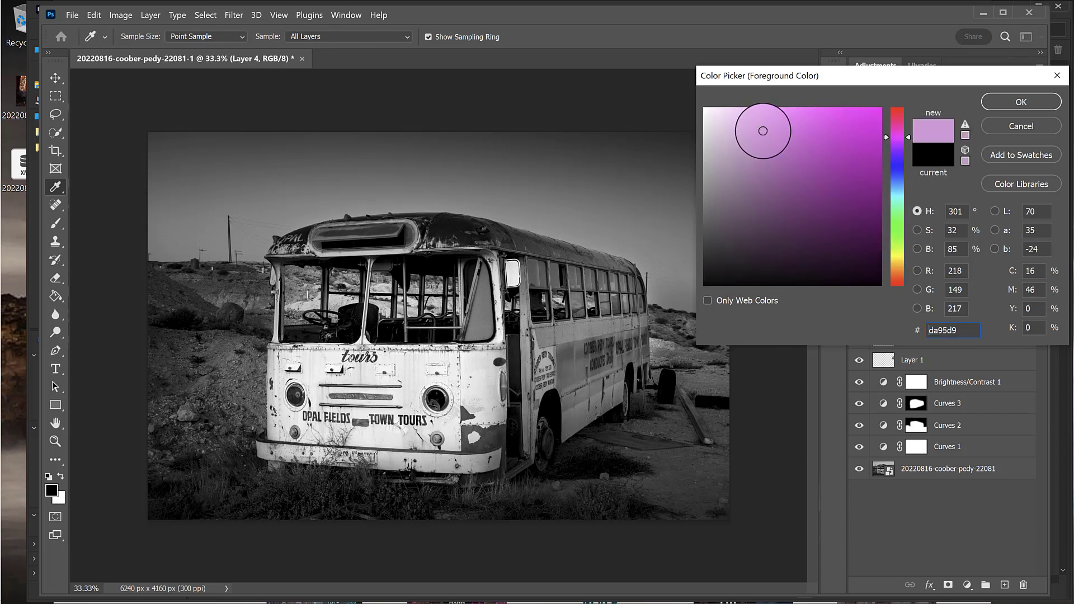
click(1020, 102)
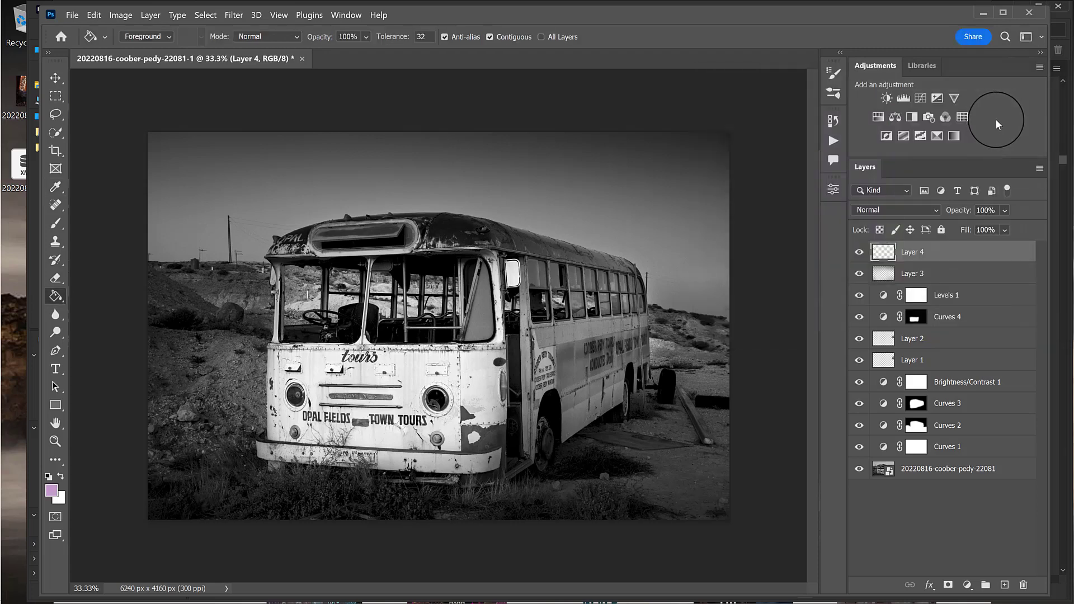
click(469, 325)
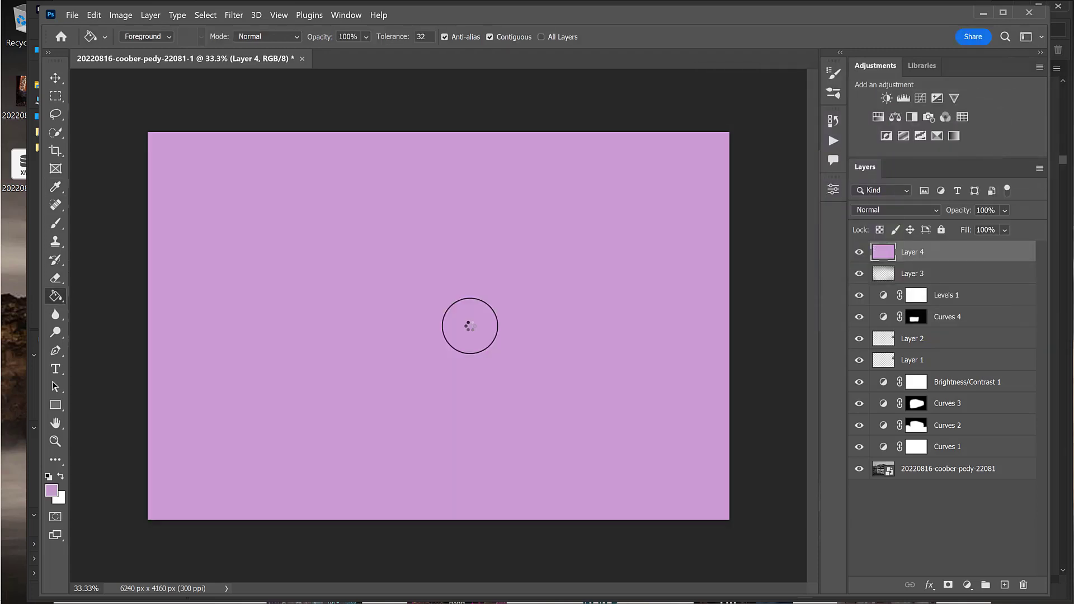
click(937, 213)
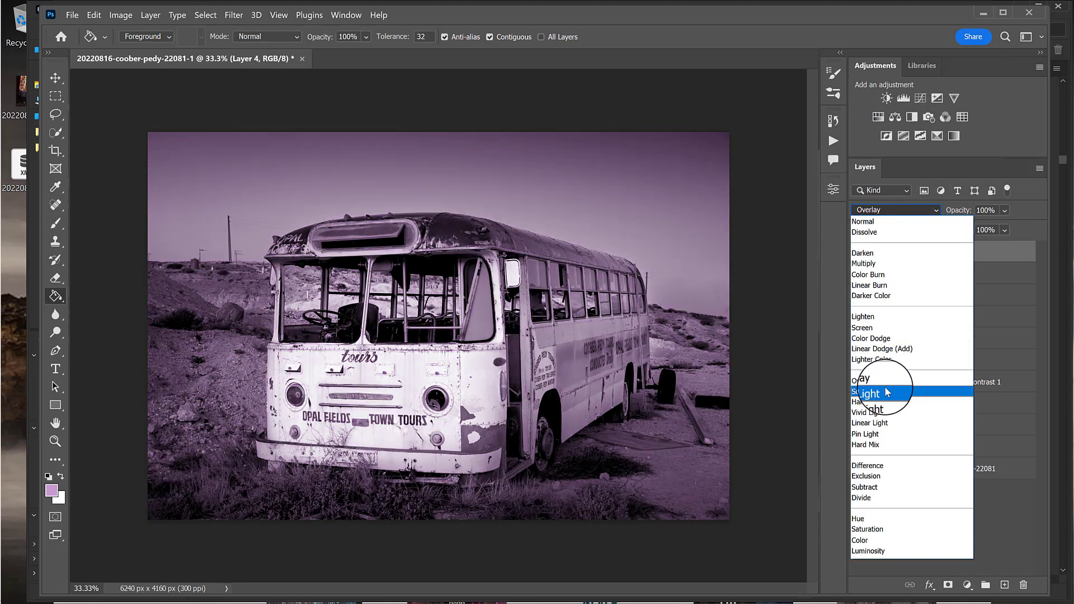
click(886, 392)
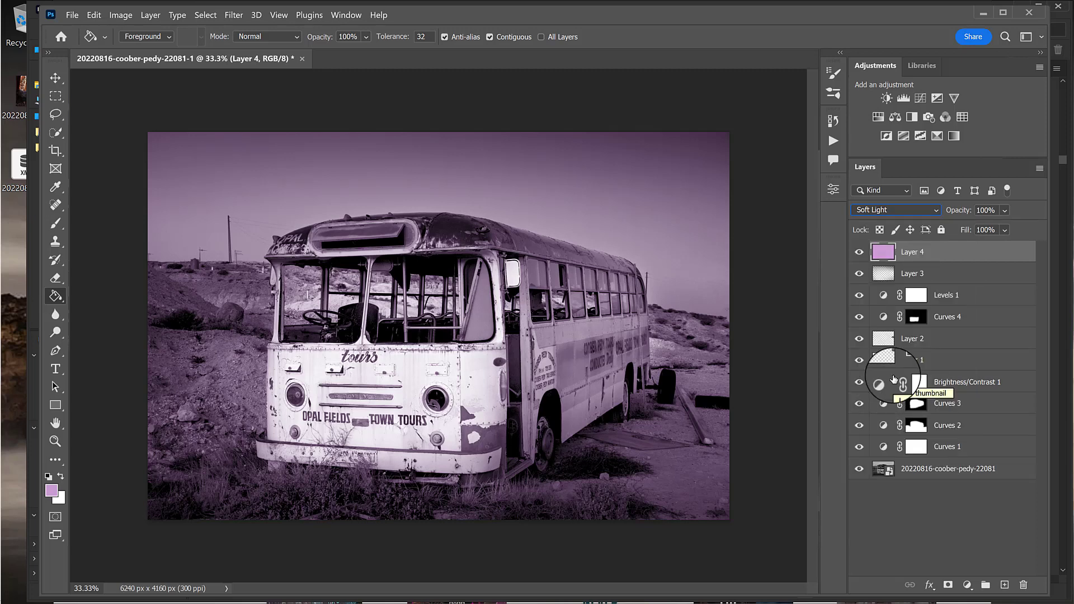
- Set the foreground colour to sepia brown 96612d and refill the Soft Light toning layer with it
click(51, 491)
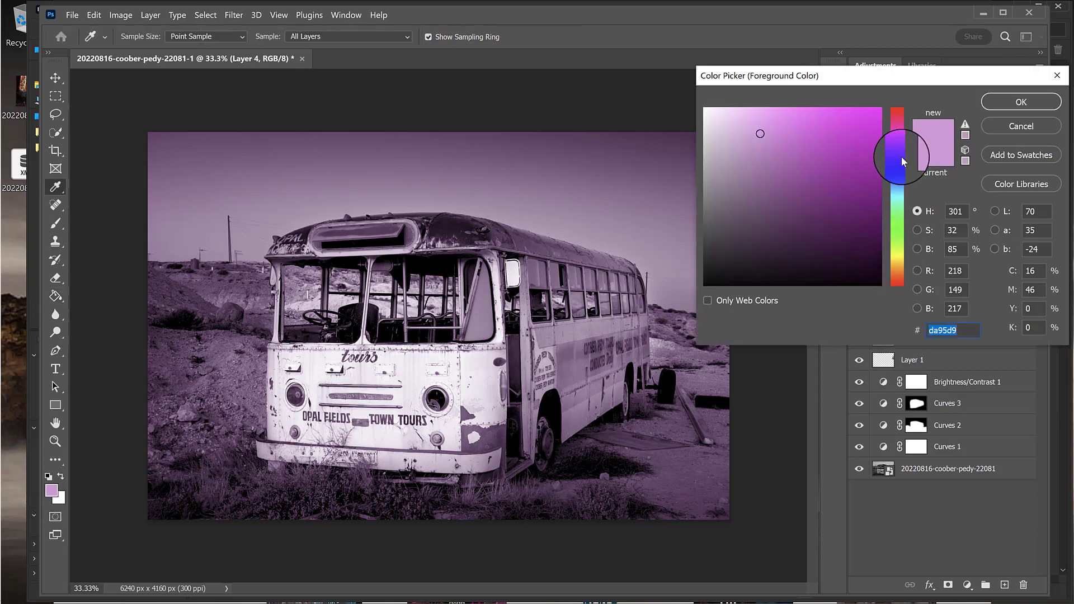
drag(897, 140, 907, 273)
click(849, 132)
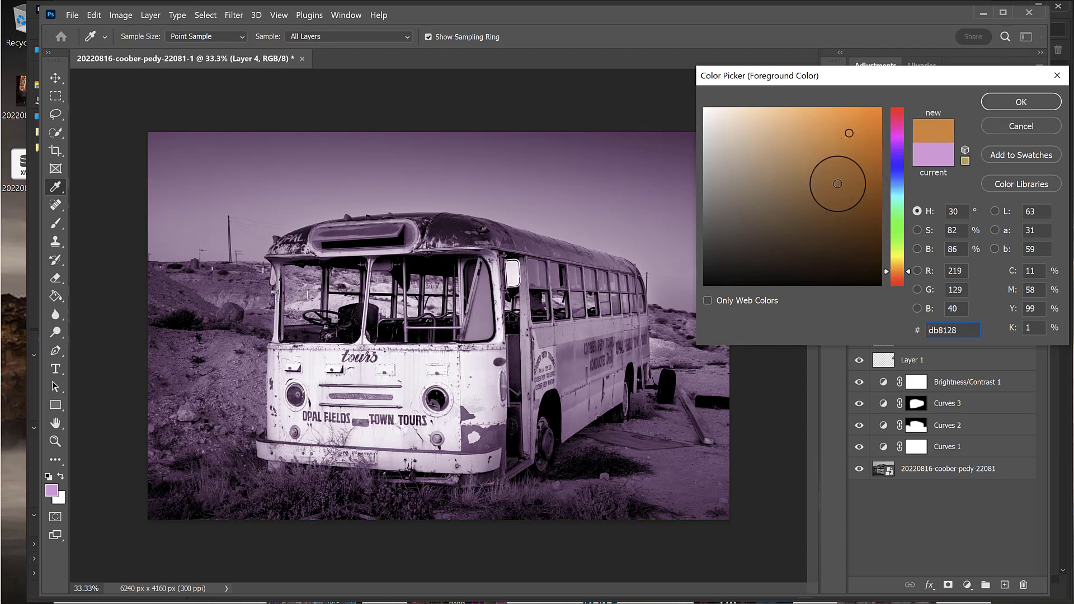
click(828, 181)
click(983, 107)
key(g)
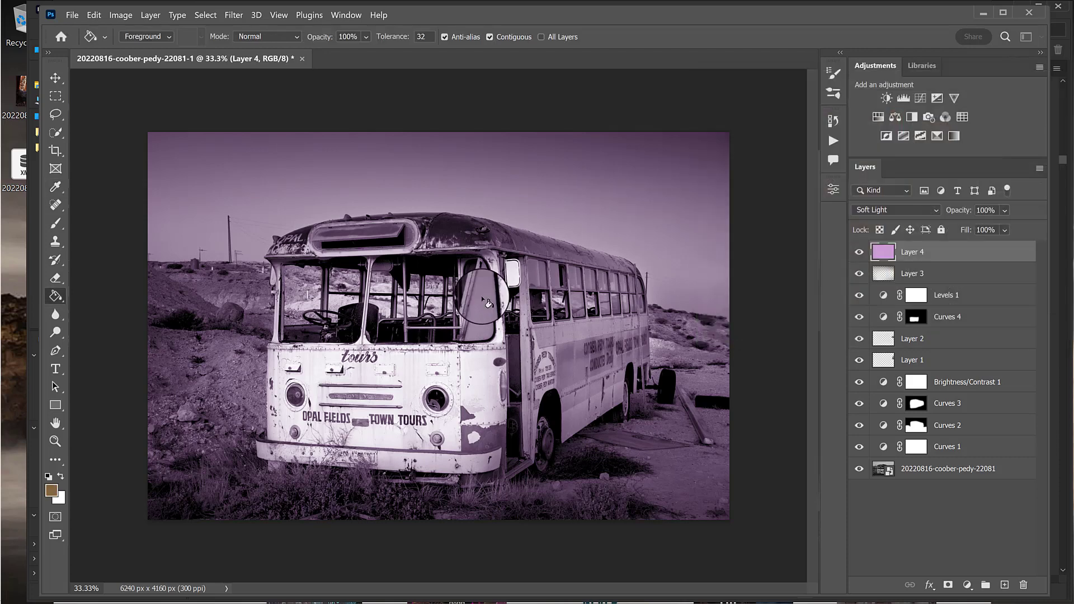
click(469, 309)
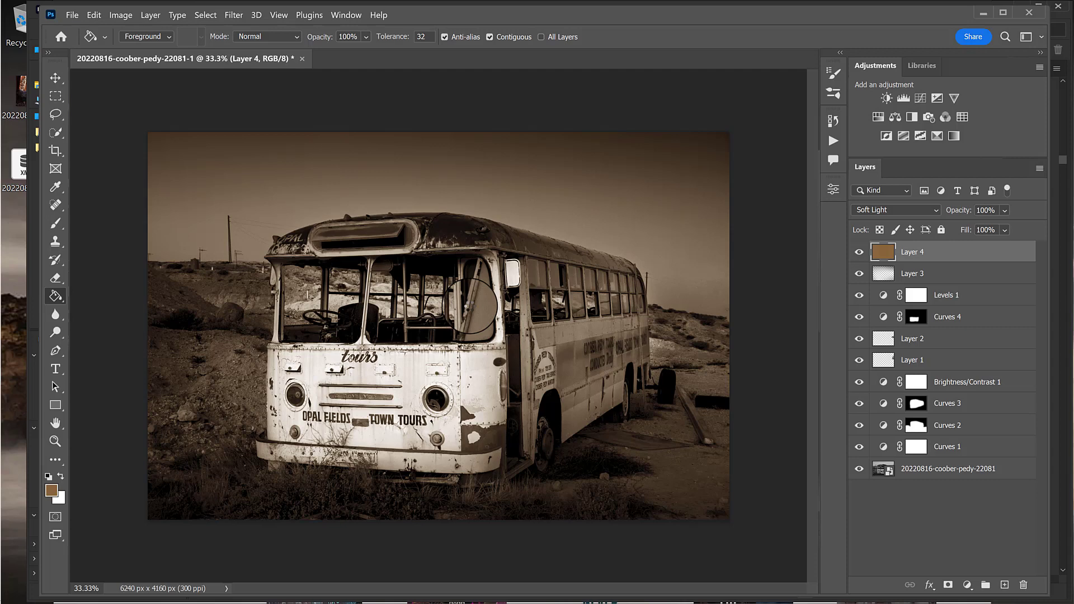
- Change the foreground colour to muted blue-violet 605c80 and refill the toning layer with it
click(52, 490)
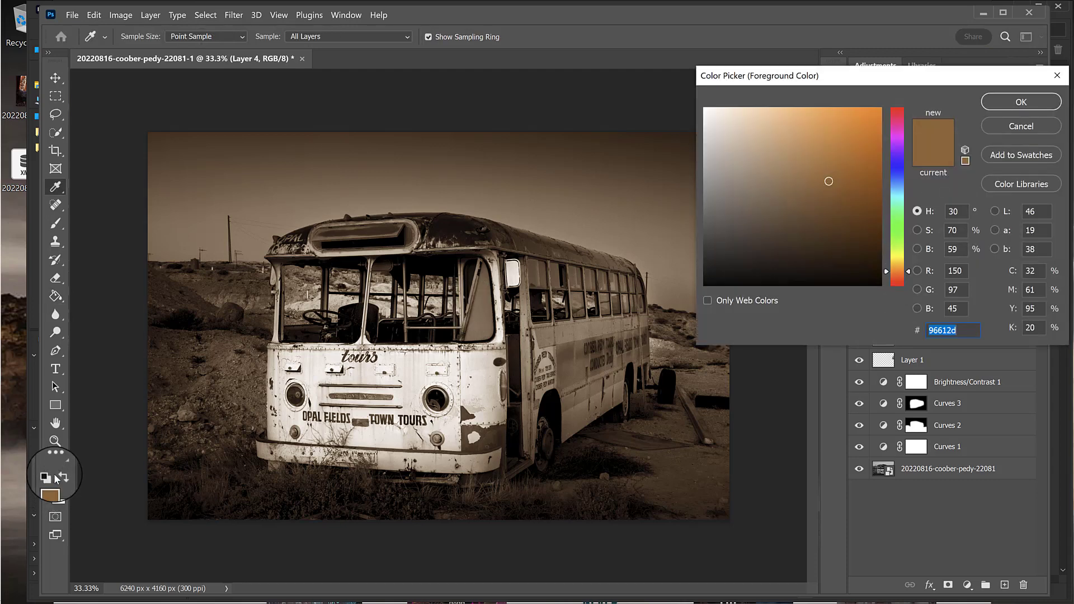
click(898, 164)
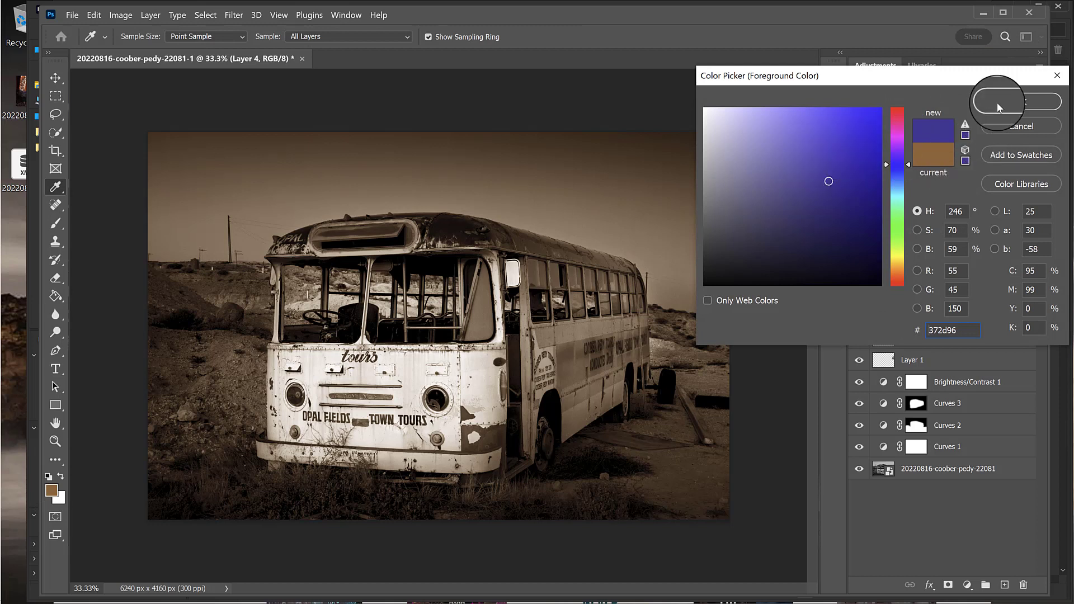
drag(758, 232, 782, 252)
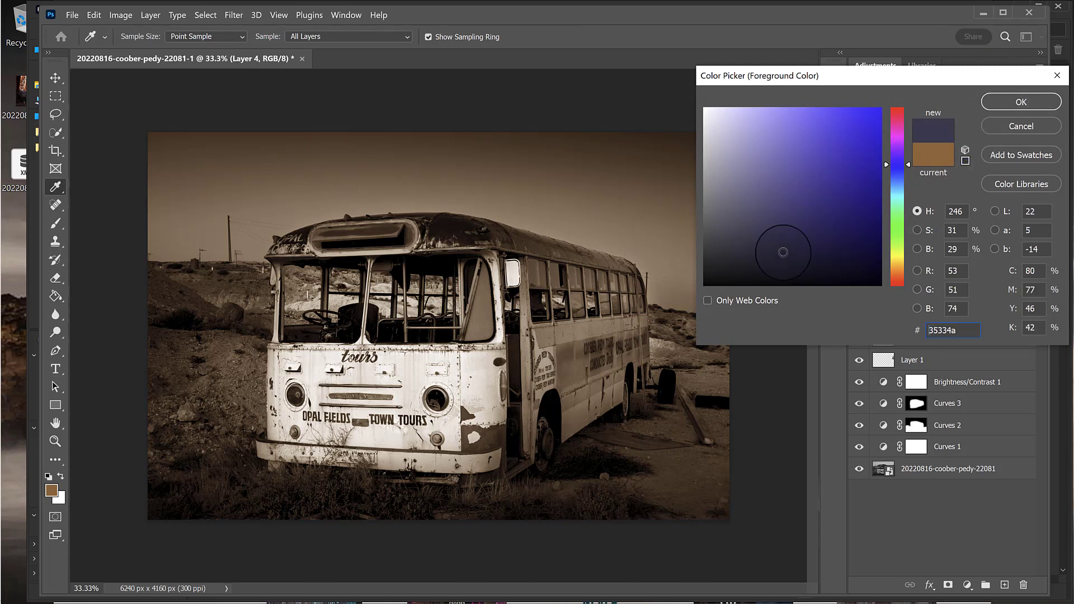
click(753, 196)
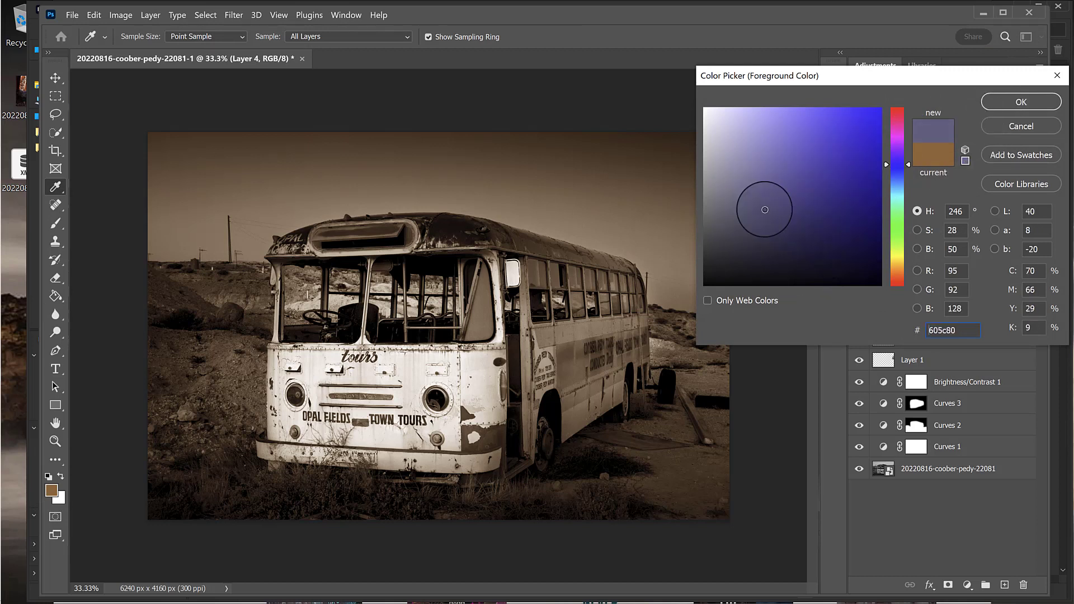
click(1005, 108)
key(g)
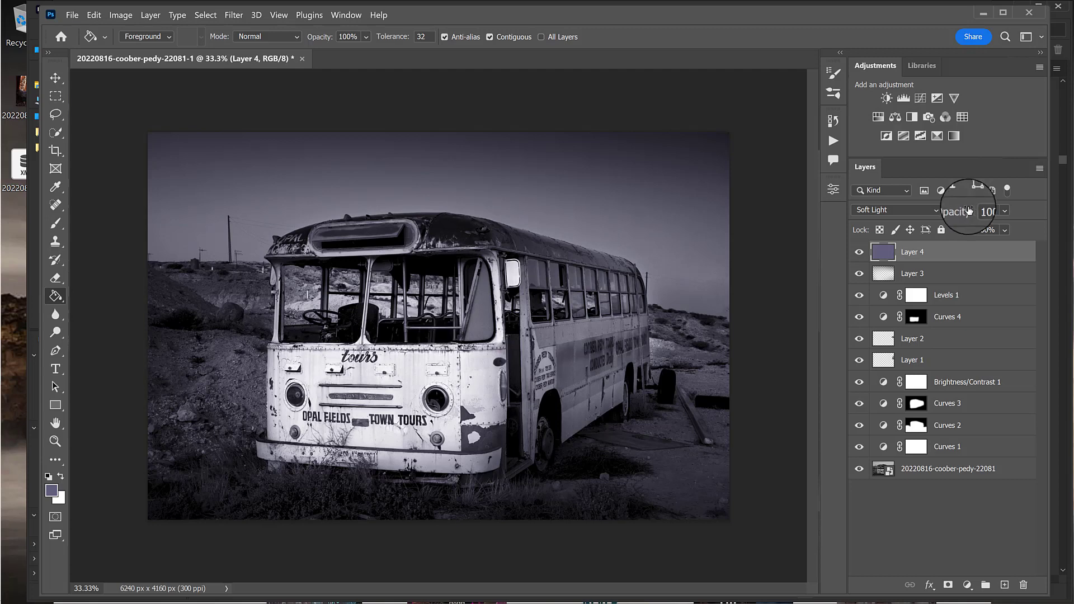
- Lower the toning layer's opacity to 54% and compare the photo with the layer hidden and shown
mouse_move(961, 215)
mouse_down()
mouse_move(921, 212)
mouse_move(952, 211)
mouse_move(944, 206)
mouse_up()
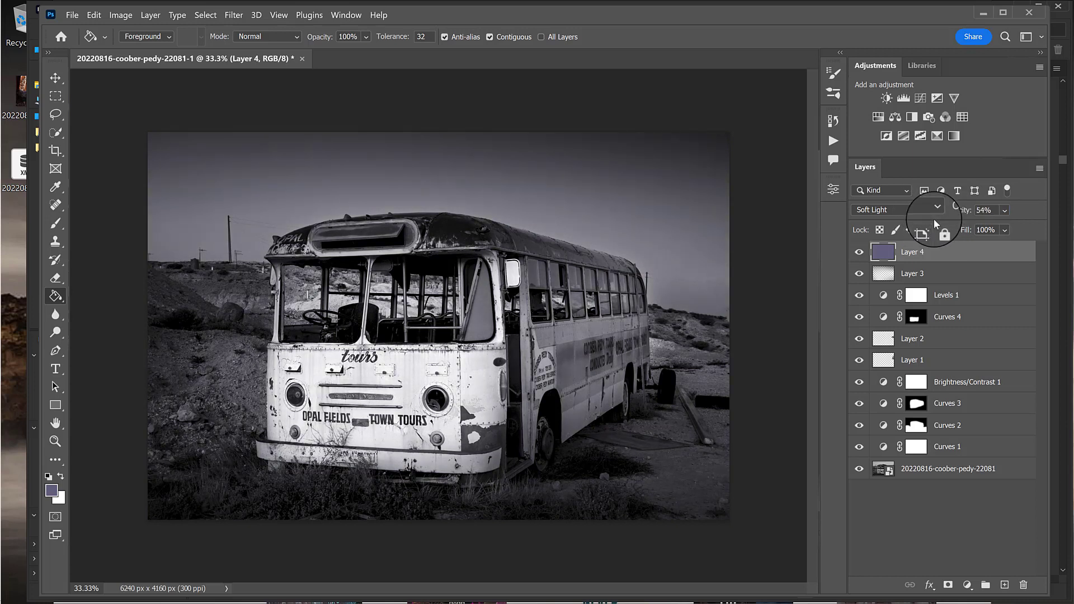
click(859, 251)
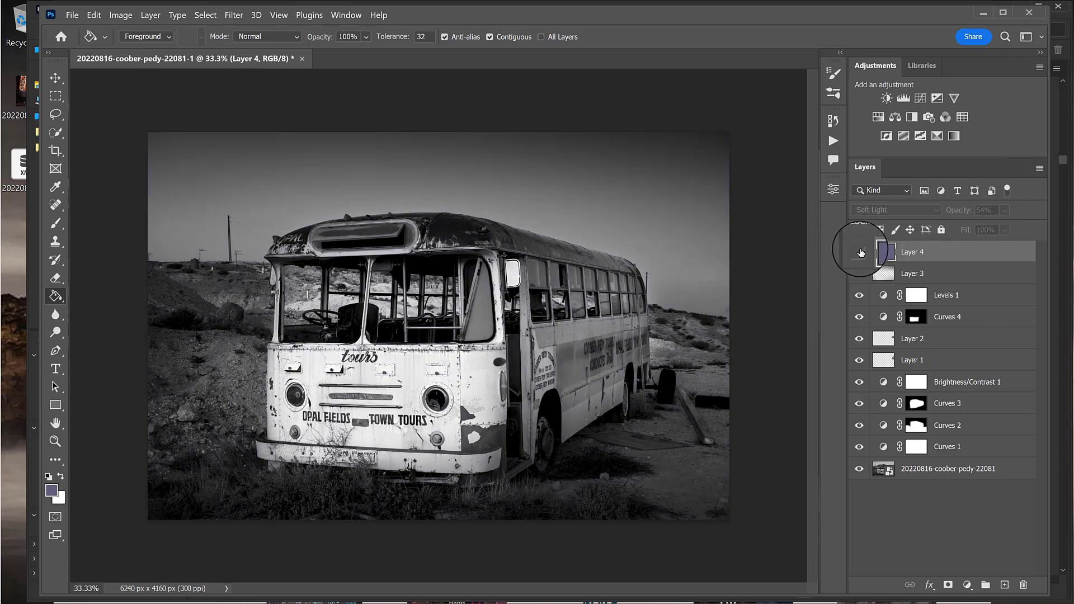
click(859, 252)
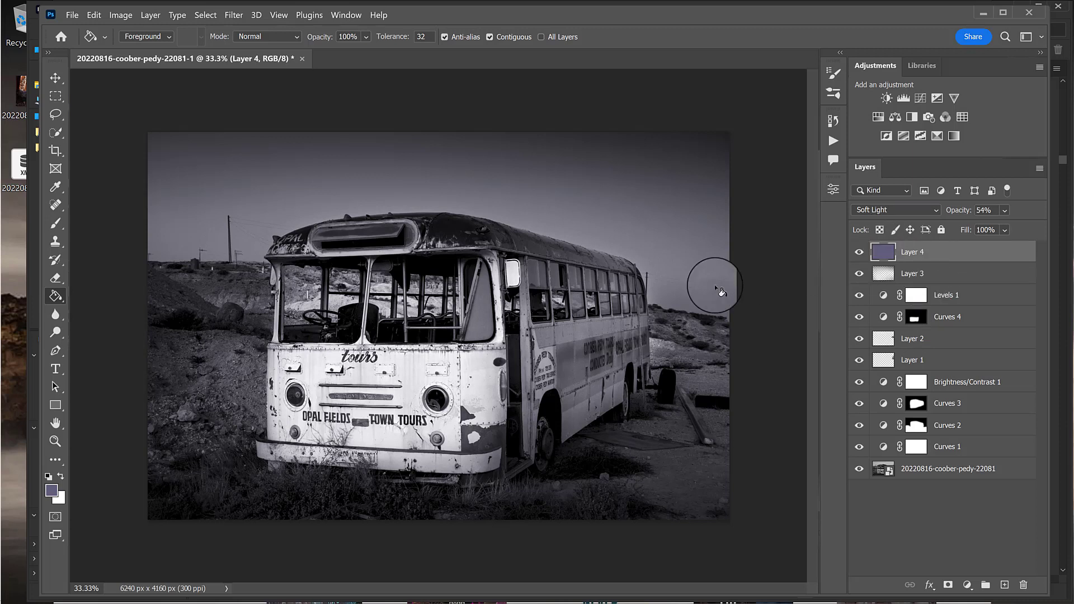
- Move Layer 3 above the toning layer and darken the photo's lower-right corner and upper-left edge with black linear gradients at 60% opacity
drag(917, 255, 926, 246)
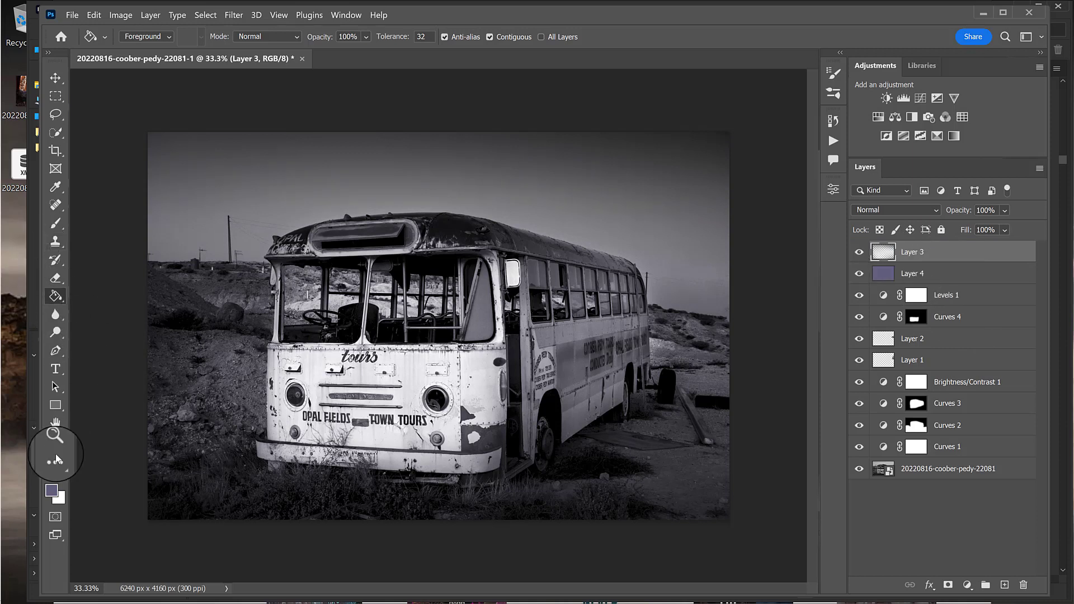
click(51, 479)
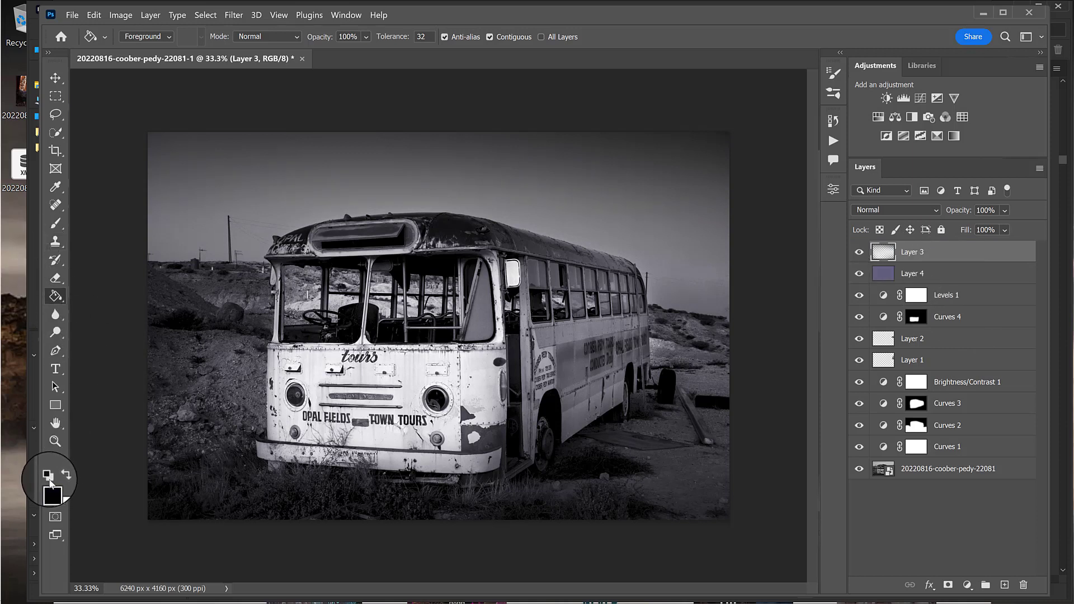
right_click(55, 295)
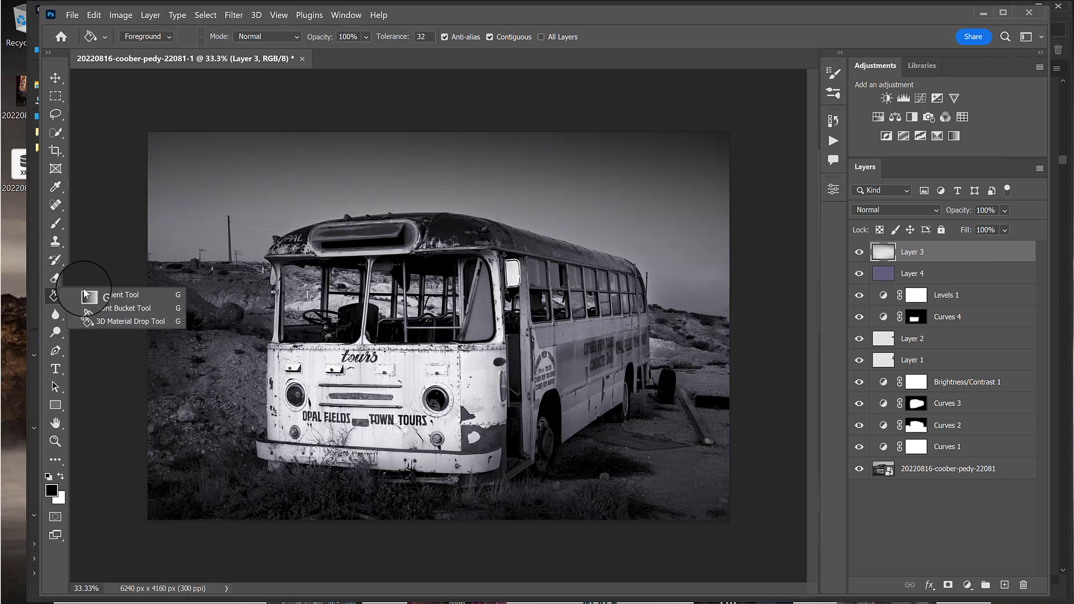
click(116, 295)
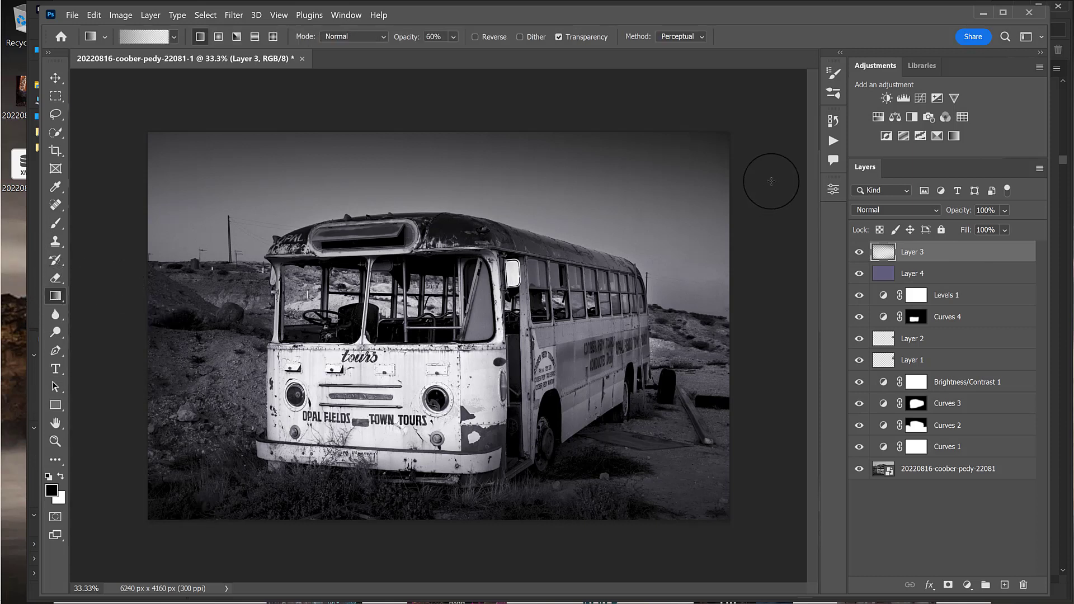
drag(736, 445, 648, 339)
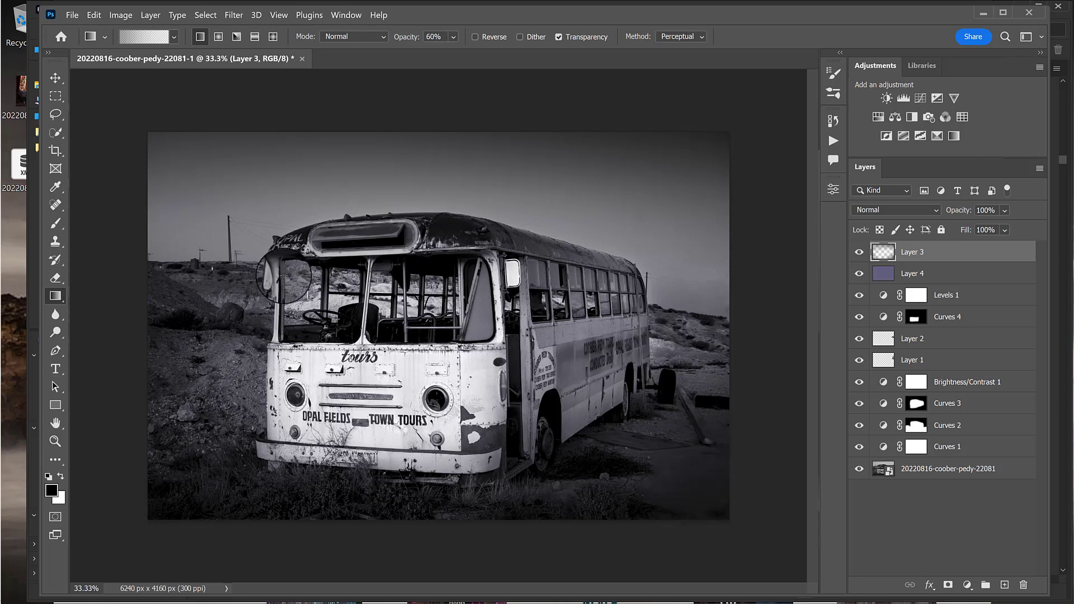
drag(229, 95, 240, 196)
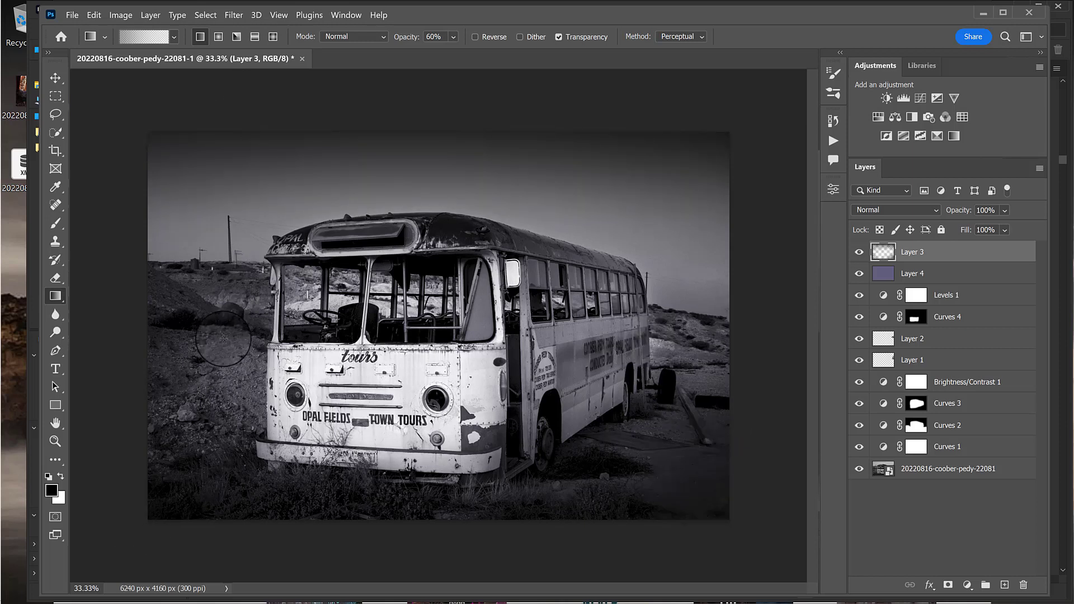